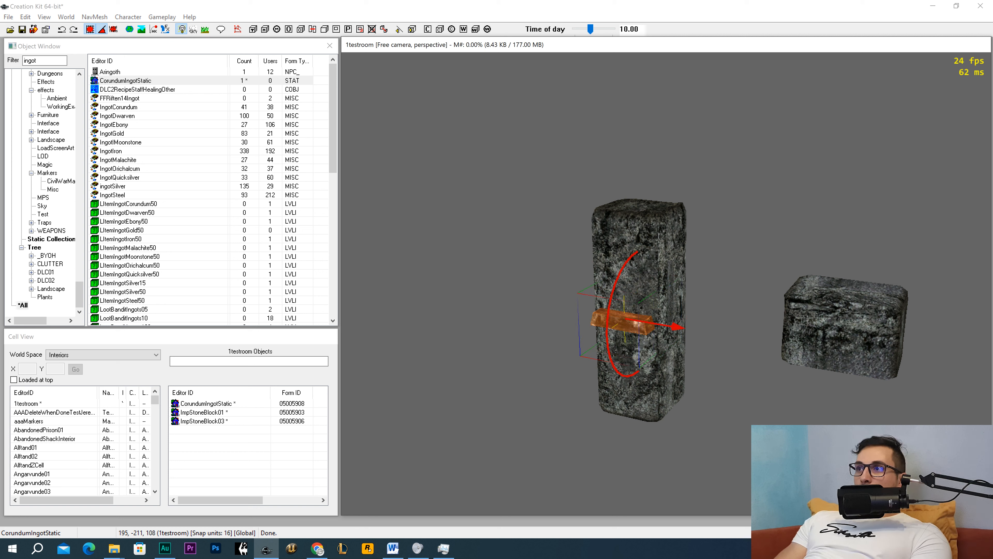
# Step: Move the corundum ingot along X against the tall pillar's side, and shift the small stone block to the pillar's opposite side
pyautogui.keyDown('shift'); pyautogui.moveTo(700, 337); pyautogui.dragTo(679, 343, button='middle'); pyautogui.keyUp('shift')
pyautogui.moveTo(703, 331); pyautogui.dragTo(717, 329)
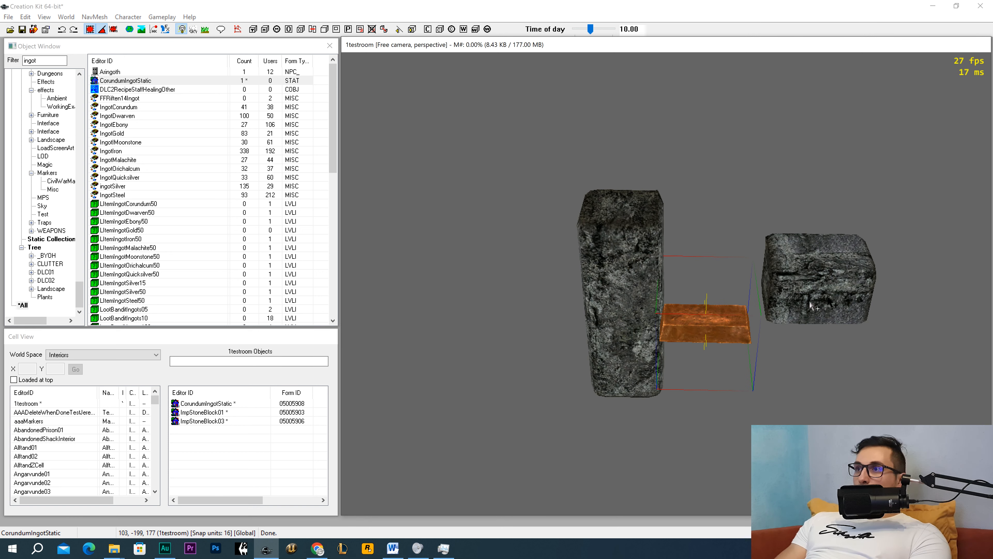
pyautogui.click(843, 284)
pyautogui.moveTo(844, 284); pyautogui.dragTo(372, 270)
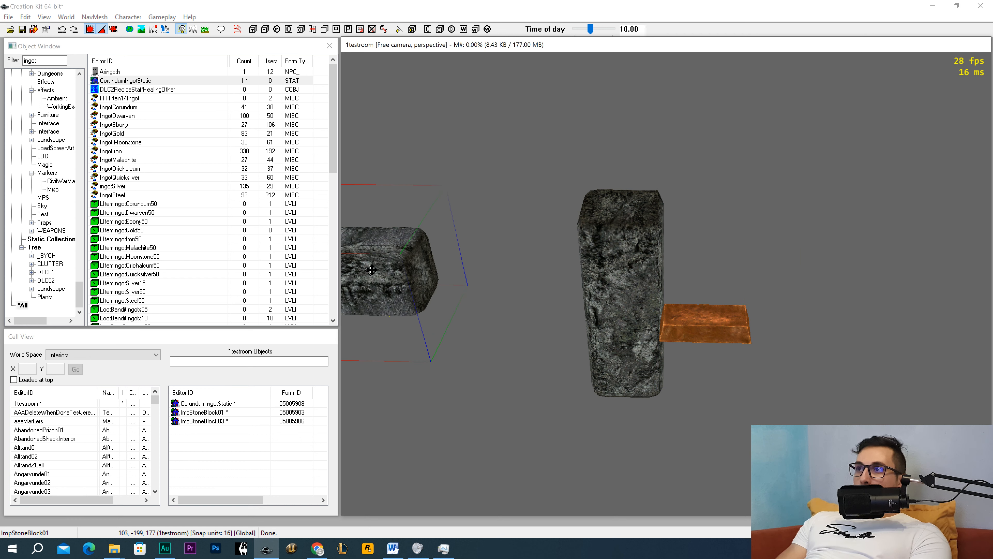
# Step: Reselect the ingot and raise it to just above mid-height on the tall pillar's side face
pyautogui.click(670, 315)
pyautogui.keyDown('shift'); pyautogui.moveTo(677, 313); pyautogui.dragTo(683, 237, button='middle'); pyautogui.keyUp('shift')
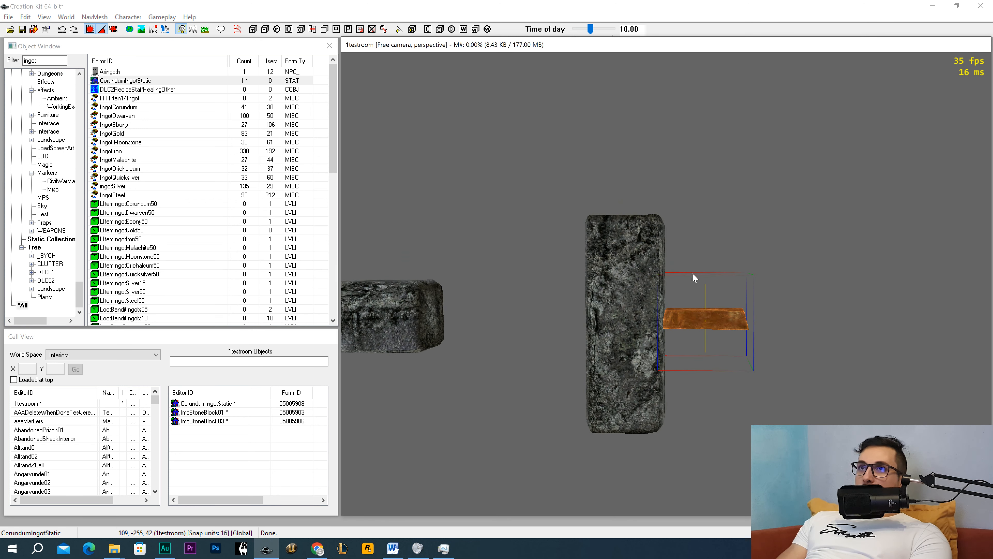
pyautogui.keyDown('shift'); pyautogui.moveTo(685, 317); pyautogui.dragTo(587, 329, button='middle'); pyautogui.keyUp('shift')
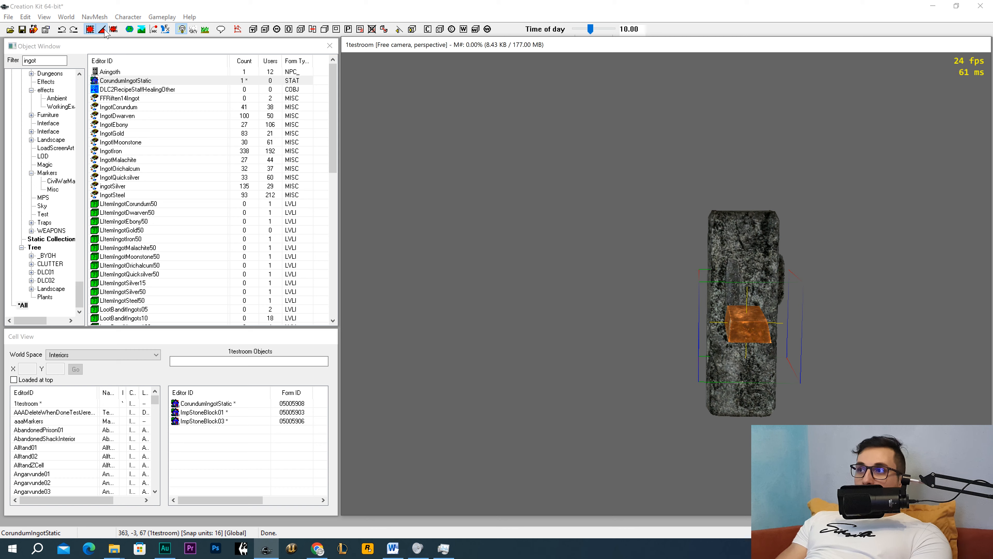
pyautogui.keyDown('shift'); pyautogui.moveTo(785, 316); pyautogui.dragTo(774, 364, button='middle'); pyautogui.keyUp('shift')
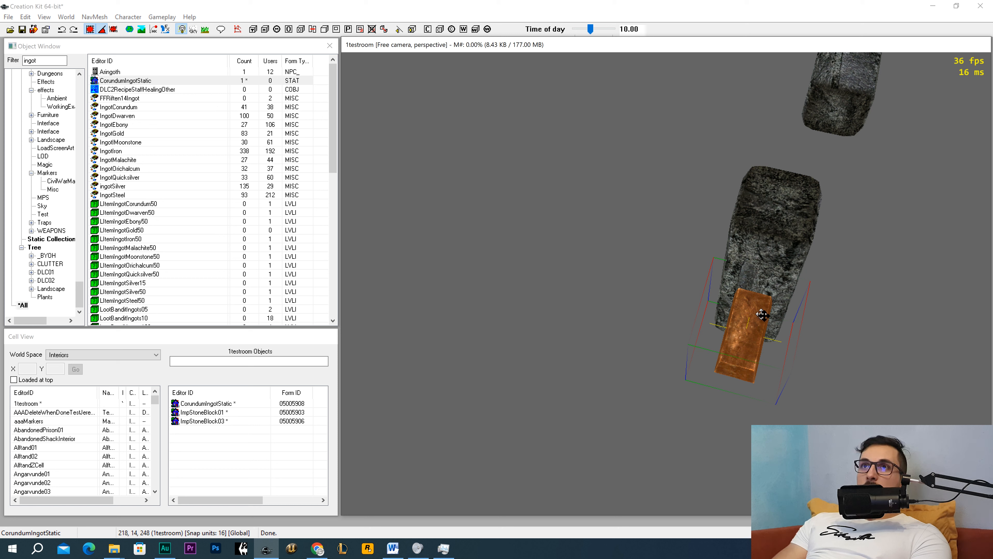
pyautogui.keyDown('shift'); pyautogui.moveTo(759, 310); pyautogui.dragTo(368, 142, button='middle'); pyautogui.keyUp('shift')
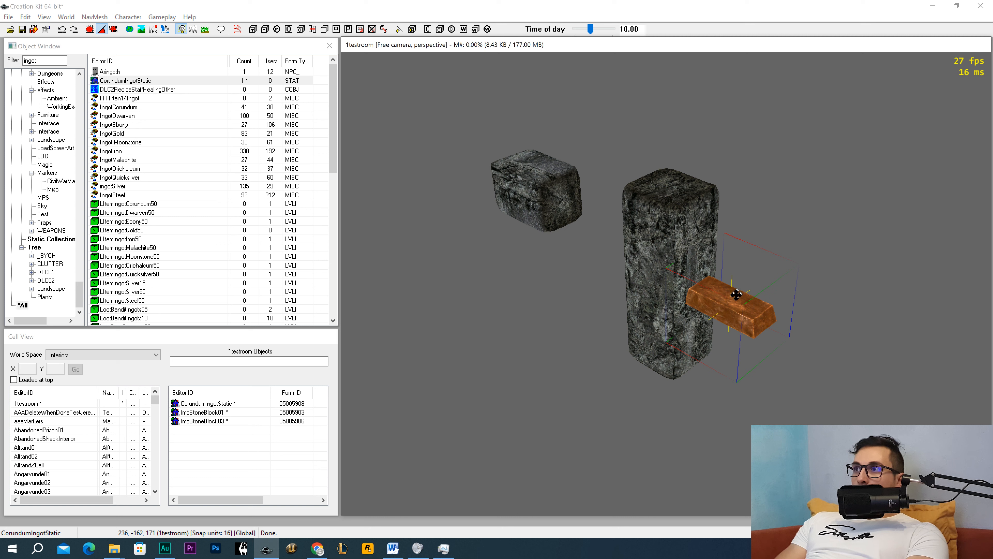
pyautogui.moveTo(728, 303); pyautogui.dragTo(733, 273)
pyautogui.press('x')
pyautogui.moveTo(733, 272); pyautogui.dragTo(733, 272, button='right')
pyautogui.moveTo(733, 273); pyautogui.dragTo(610, 291, button='middle')
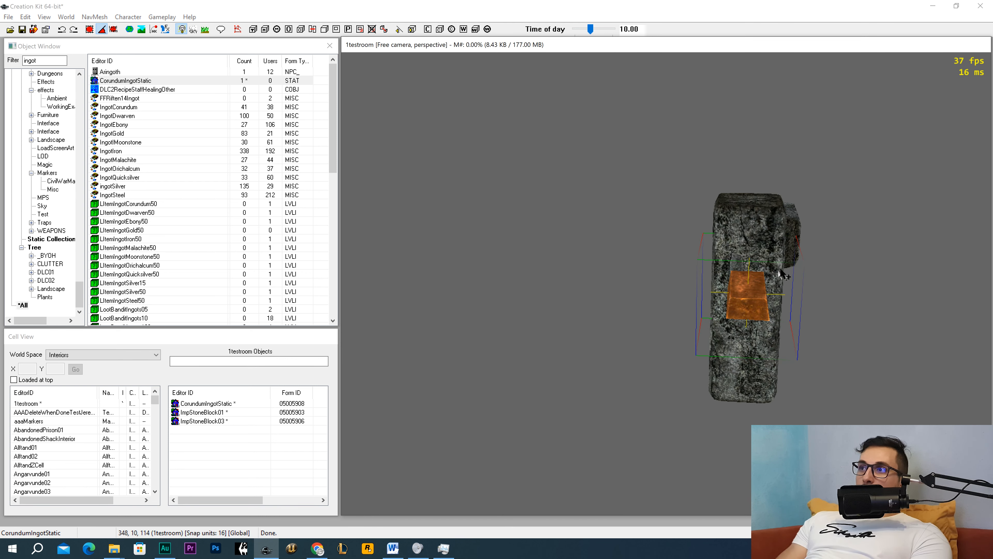
pyautogui.moveTo(710, 288); pyautogui.dragTo(852, 297, button='middle')
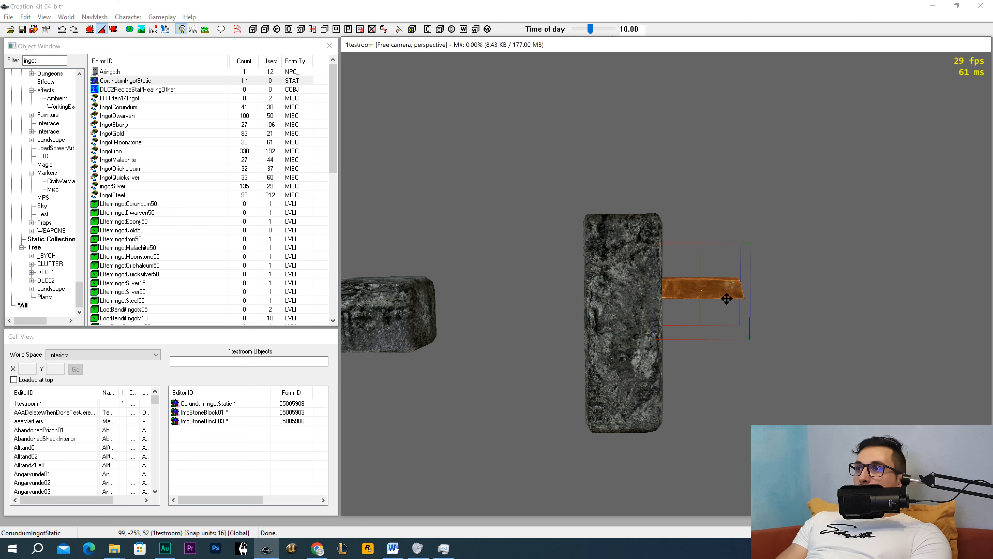
# Step: Duplicate the ingot and place the copy directly below it on the pillar's lower half
pyautogui.scroll(-3, 727, 299)
pyautogui.scroll(5, 730, 313)
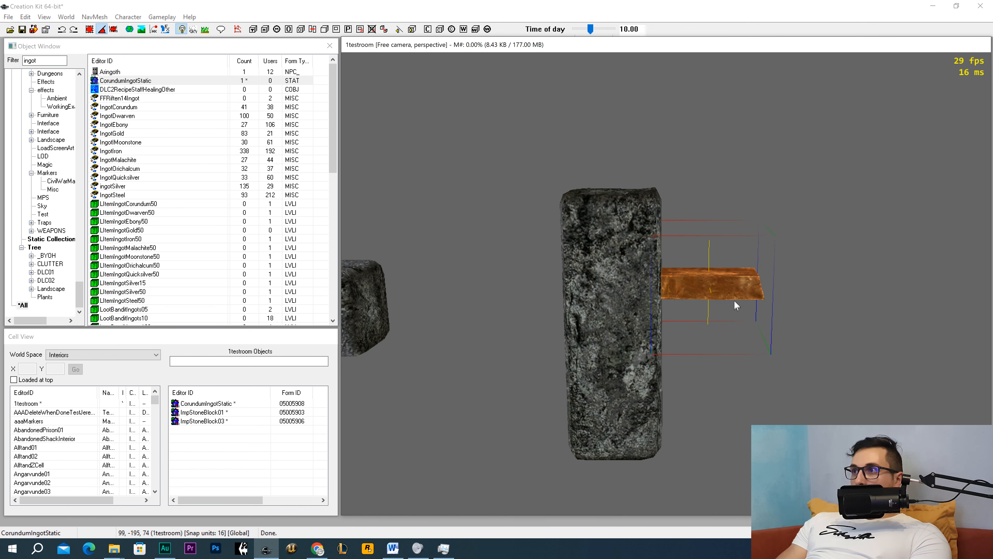
pyautogui.moveTo(737, 305); pyautogui.dragTo(736, 297, button='middle')
pyautogui.hotkey('ctrl', 'd')
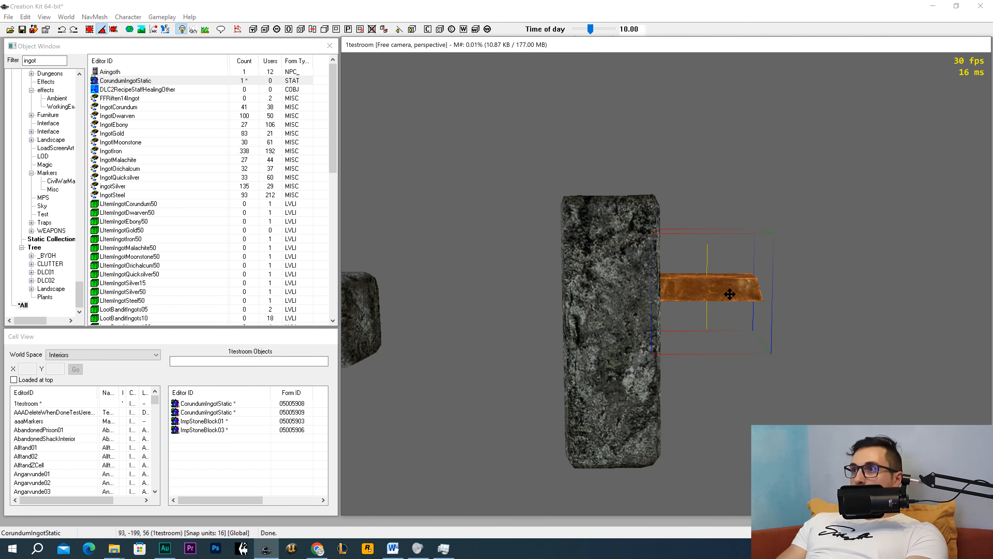
pyautogui.moveTo(723, 293); pyautogui.dragTo(723, 385)
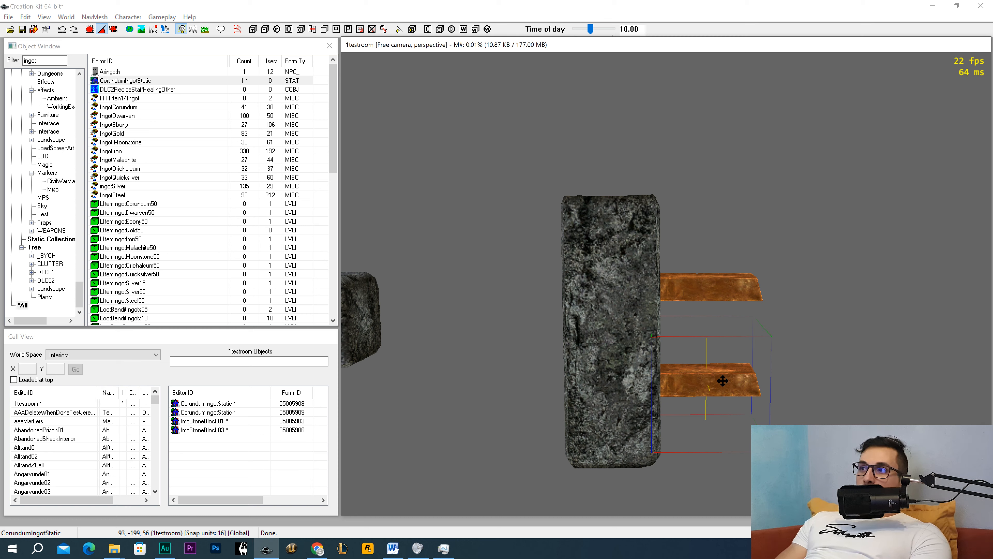
# Step: Spread the two ingots vertically, raising the original near the pillar's top and lowering the copy along Z near its base
pyautogui.keyDown('shift'); pyautogui.moveTo(722, 377); pyautogui.dragTo(714, 336, button='middle'); pyautogui.keyUp('shift')
pyautogui.click(708, 290)
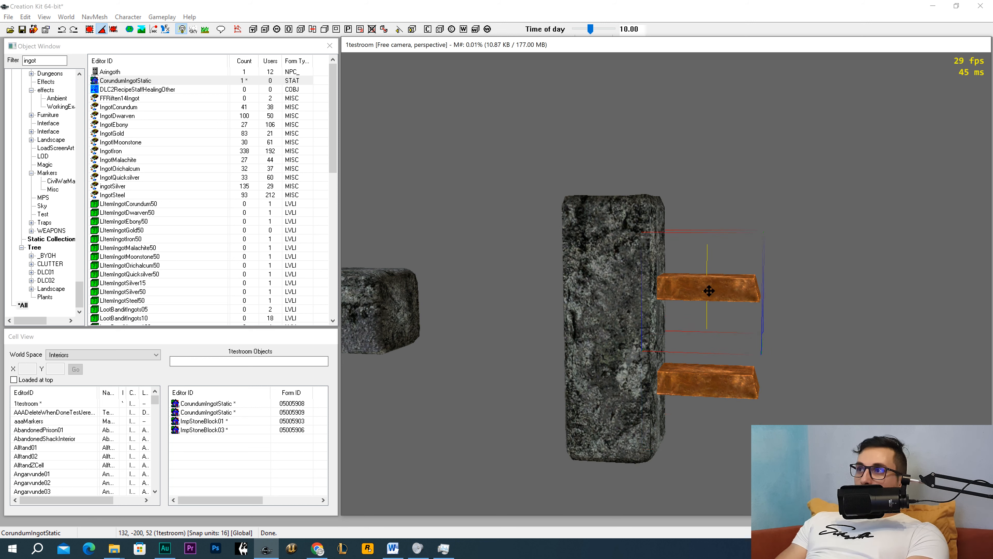
pyautogui.moveTo(709, 290); pyautogui.dragTo(713, 245)
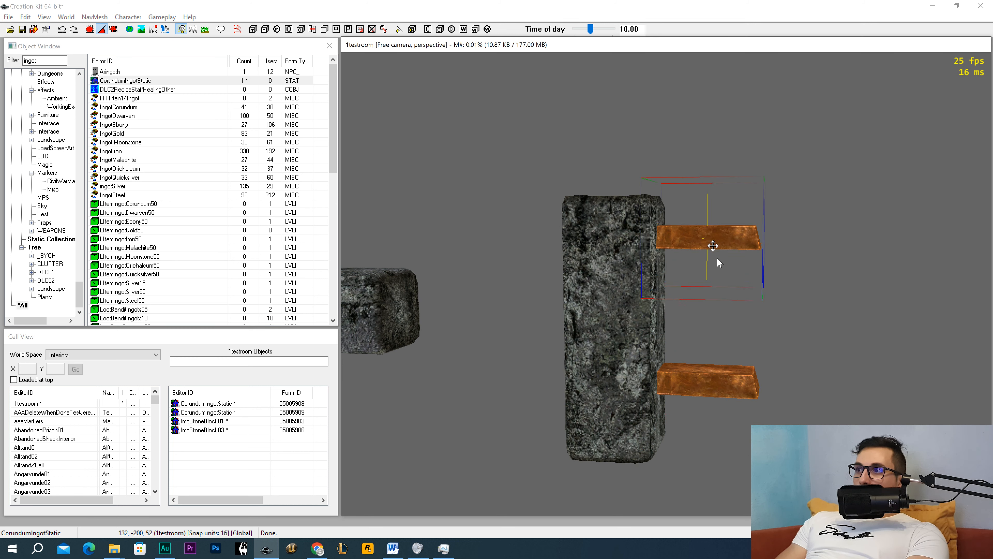
pyautogui.press('z')
pyautogui.click(710, 376)
pyautogui.click(709, 378)
pyautogui.press('z')
pyautogui.moveTo(709, 377); pyautogui.dragTo(709, 406)
# Step: Duplicate the upper ingot and lower the copy midway between the upper and lower ingots
pyautogui.keyDown('shift'); pyautogui.moveTo(709, 406); pyautogui.dragTo(714, 325, button='middle'); pyautogui.keyUp('shift')
pyautogui.click(715, 247)
pyautogui.hotkey('ctrl', 'd')
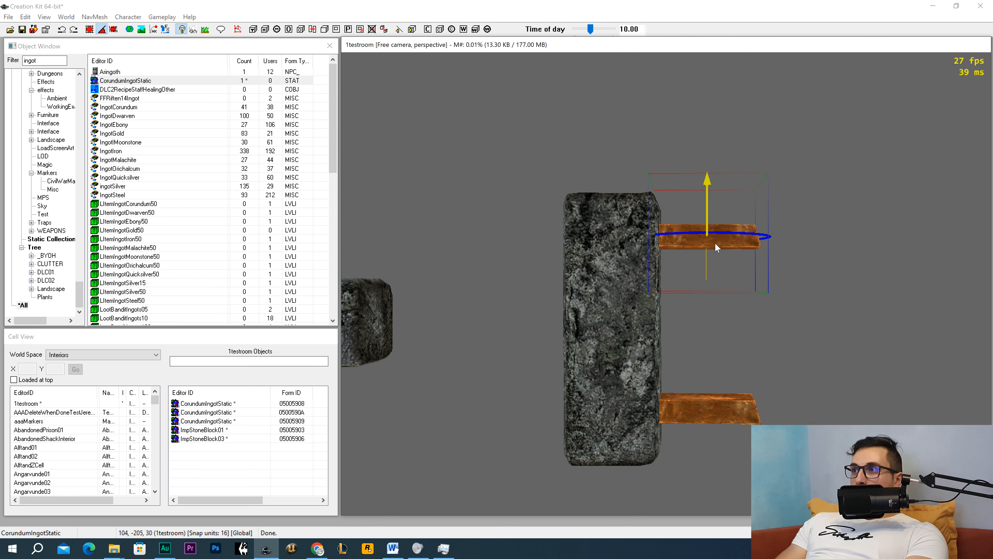
pyautogui.moveTo(715, 246); pyautogui.dragTo(715, 328)
pyautogui.keyDown('shift'); pyautogui.moveTo(715, 328); pyautogui.dragTo(735, 338, button='middle'); pyautogui.keyUp('shift')
pyautogui.scroll(-4, 705, 328)
pyautogui.scroll(5, 744, 328)
pyautogui.scroll(-7, 744, 346)
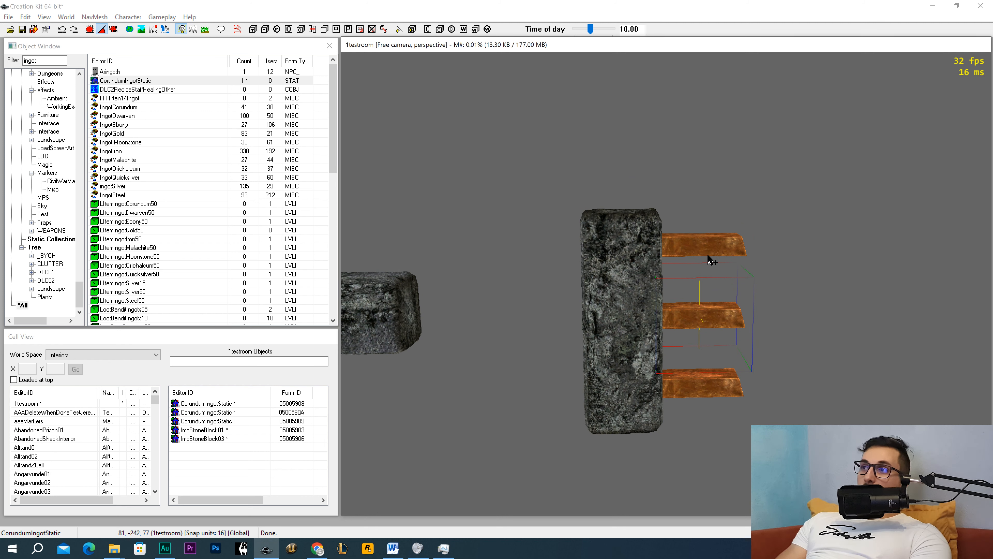
# Step: Select all three ingots, duplicate them, and move the copies along X to extend each rail end to end
pyautogui.click(703, 244)
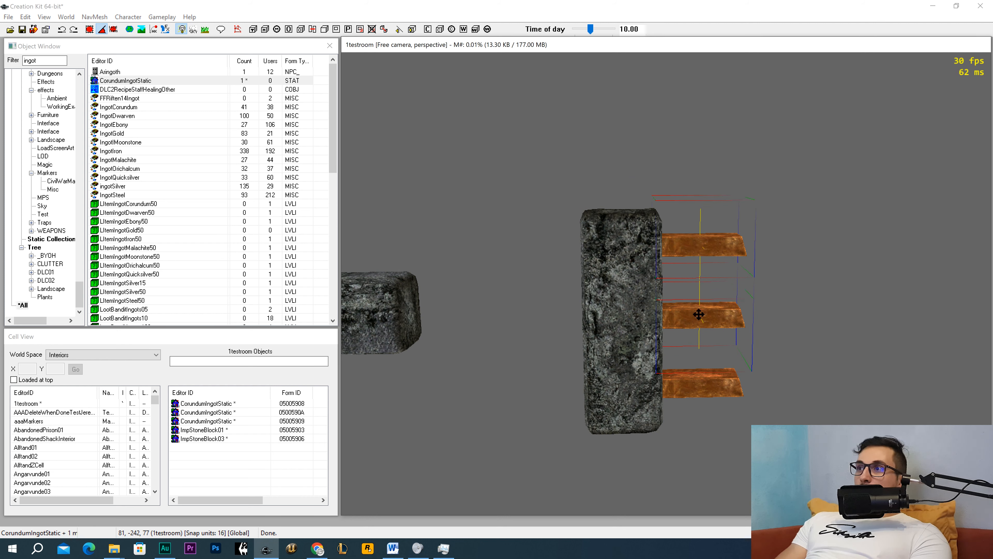
pyautogui.hotkey('ctrl', 'd')
pyautogui.press('c')
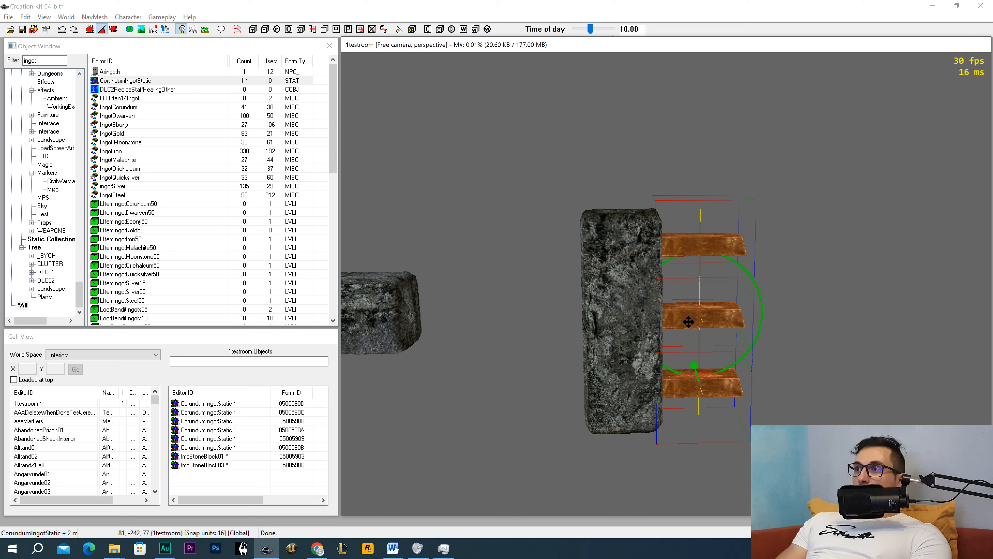
pyautogui.press('x')
pyautogui.moveTo(688, 322); pyautogui.dragTo(766, 322)
# Step: Duplicate the outer column of ingots and move it along X to add a third segment to each rail
pyautogui.moveTo(771, 313)
pyautogui.keyDown('shift'); pyautogui.mouseDown(button='middle')
pyautogui.moveTo(806, 314)
pyautogui.moveTo(760, 316)
pyautogui.mouseUp(button='middle'); pyautogui.keyUp('shift')
pyautogui.hotkey('ctrl', 'd')
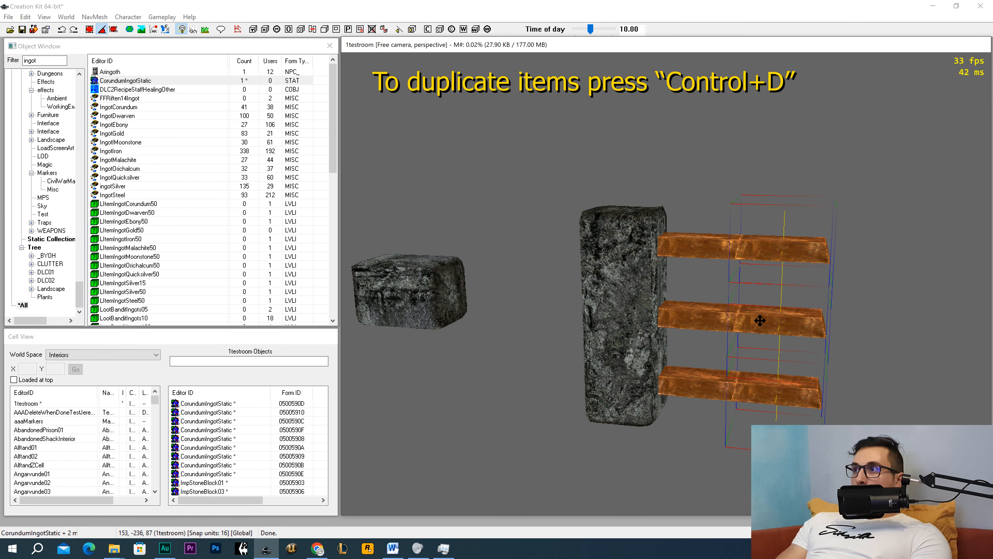
pyautogui.press('x')
pyautogui.moveTo(757, 320); pyautogui.dragTo(844, 321)
pyautogui.moveTo(849, 321)
pyautogui.keyDown('shift'); pyautogui.mouseDown(button='middle')
pyautogui.moveTo(898, 324)
pyautogui.moveTo(858, 331)
pyautogui.mouseUp(button='middle'); pyautogui.keyUp('shift')
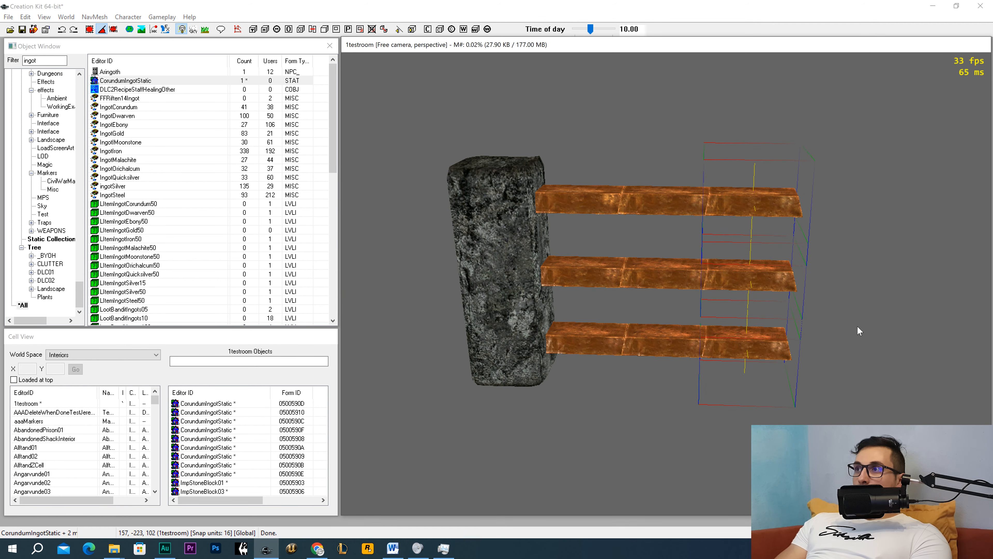
# Step: Add a fourth column of duplicated ingots along X and close the seam with the third column
pyautogui.hotkey('ctrl', 'd')
pyautogui.moveTo(755, 283); pyautogui.dragTo(840, 283)
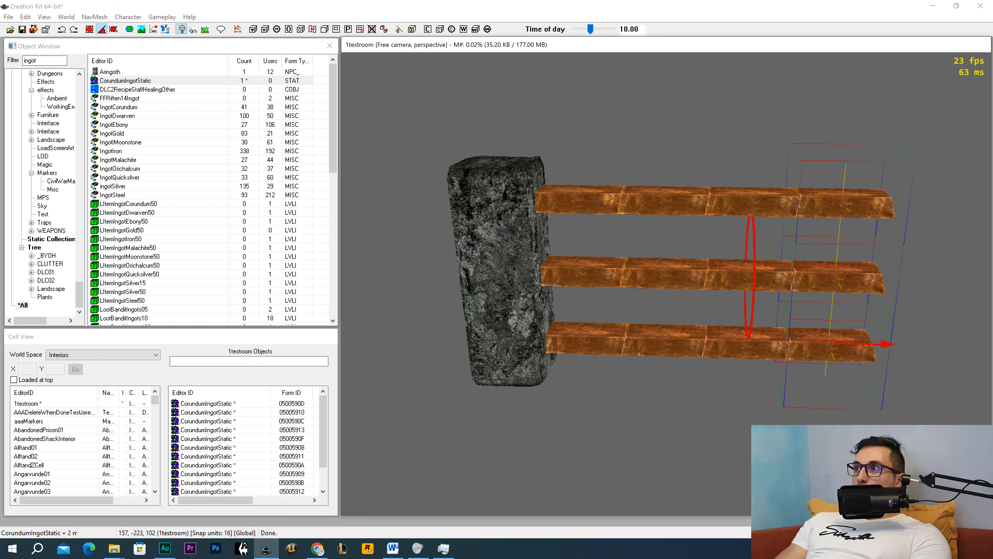
pyautogui.scroll(6, 843, 273)
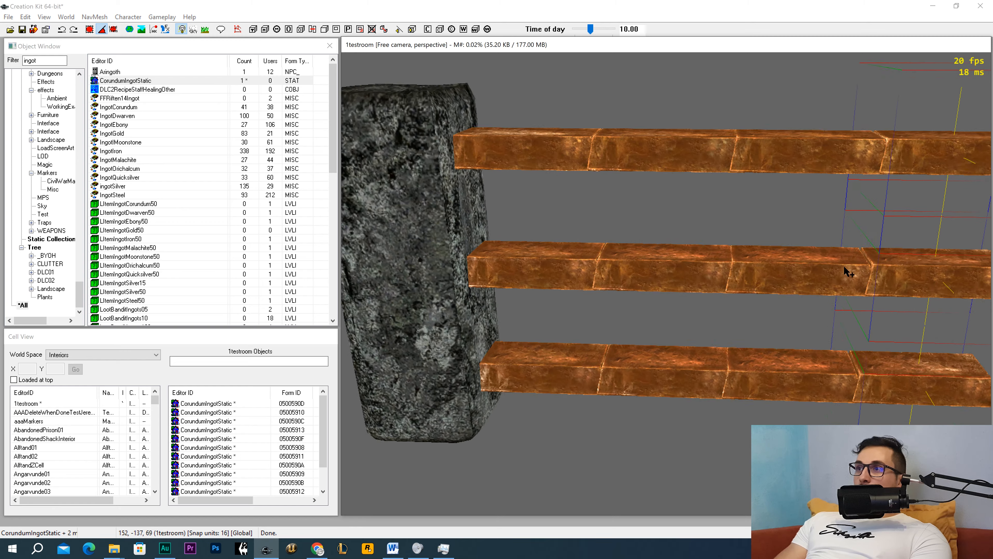
pyautogui.scroll(2, 844, 265)
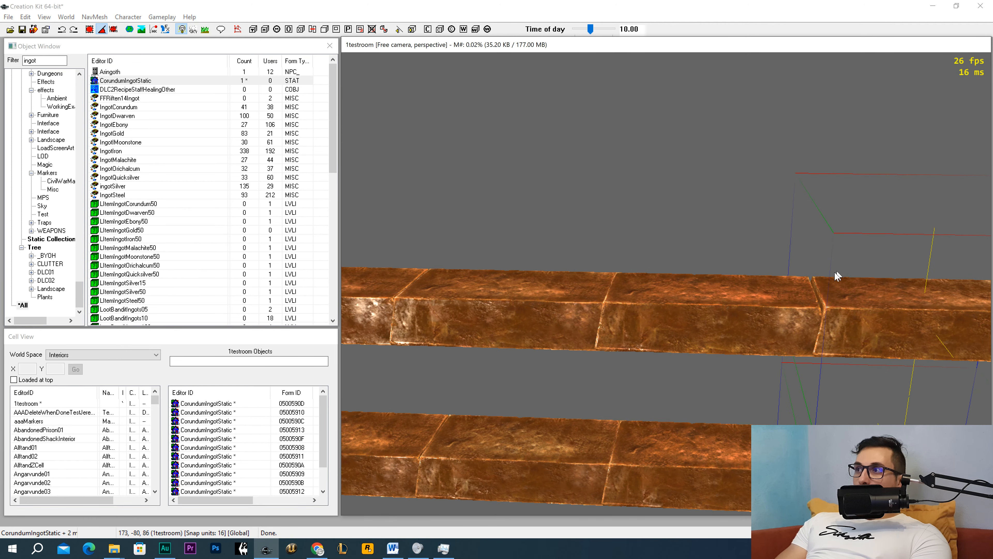
pyautogui.moveTo(857, 311); pyautogui.dragTo(853, 311)
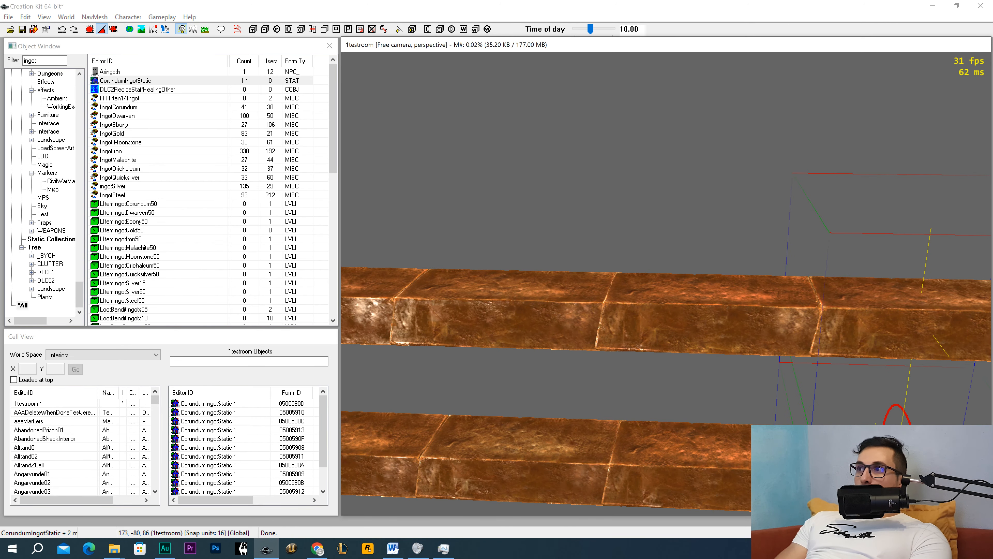
# Step: Duplicate the tall stone pillar and move the copy along X to the free end of the three rails
pyautogui.scroll(-3, 856, 303)
pyautogui.keyDown('shift'); pyautogui.moveTo(856, 303); pyautogui.dragTo(801, 324, button='middle'); pyautogui.keyUp('shift')
pyautogui.scroll(-6, 851, 309)
pyautogui.click(538, 348)
pyautogui.hotkey('ctrl', 'd')
pyautogui.press('y')
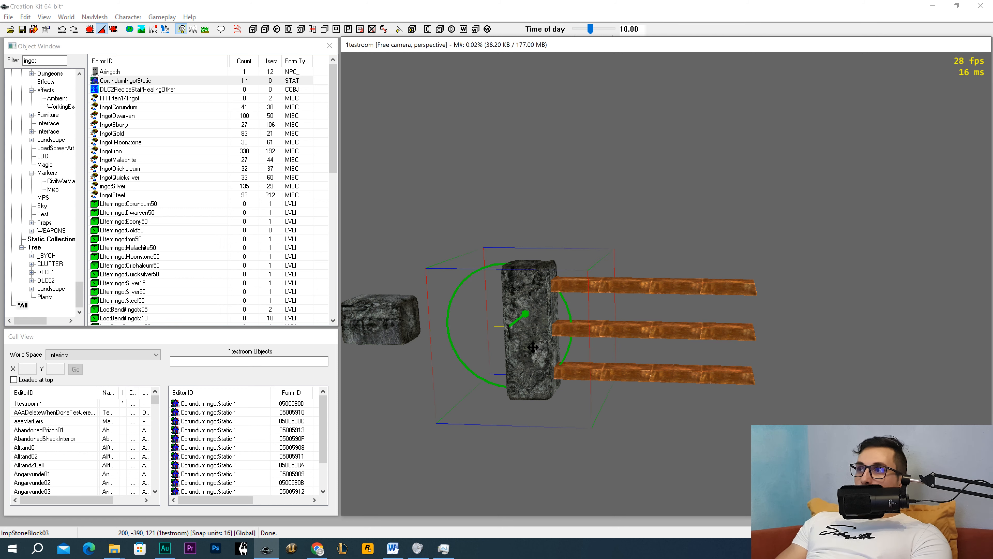
pyautogui.press('x')
pyautogui.moveTo(533, 345); pyautogui.dragTo(790, 346)
pyautogui.keyDown('shift'); pyautogui.moveTo(791, 345); pyautogui.dragTo(730, 305, button='middle'); pyautogui.keyUp('shift')
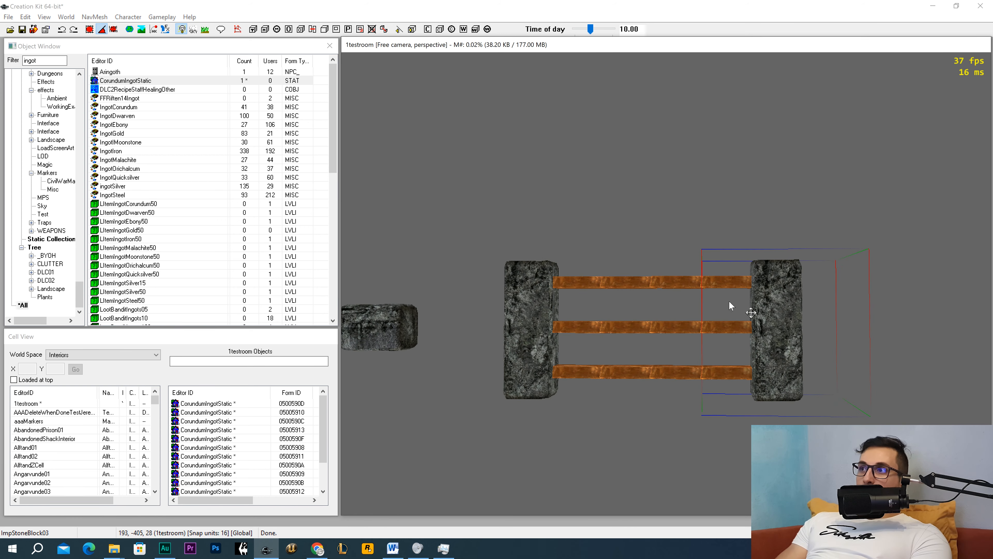
# Step: Limit the object list to the Static category and filter it by "shield"
pyautogui.keyDown('shift'); pyautogui.moveTo(618, 304); pyautogui.dragTo(586, 293, button='middle'); pyautogui.keyUp('shift')
pyautogui.scroll(3, 605, 288)
pyautogui.click(45, 62)
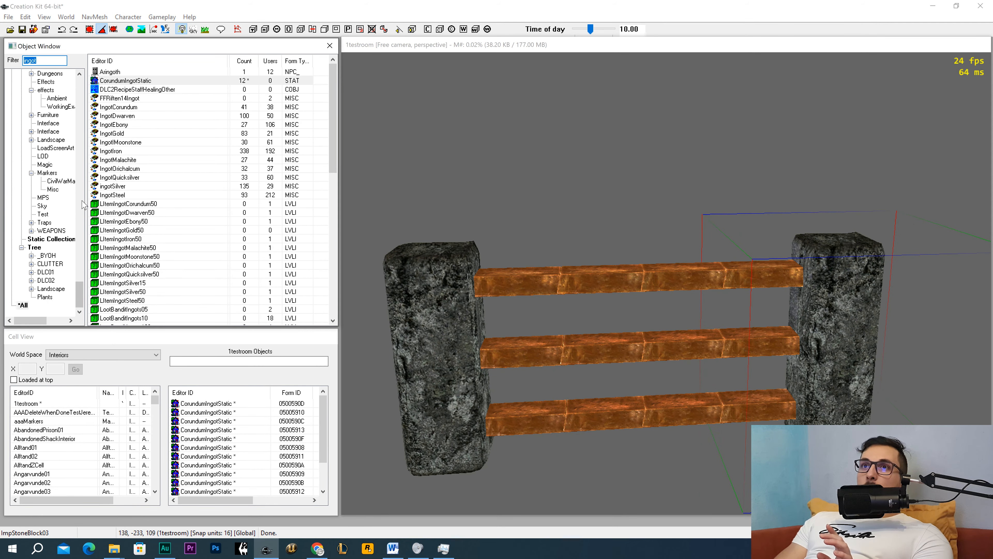
pyautogui.scroll(8, 45, 243)
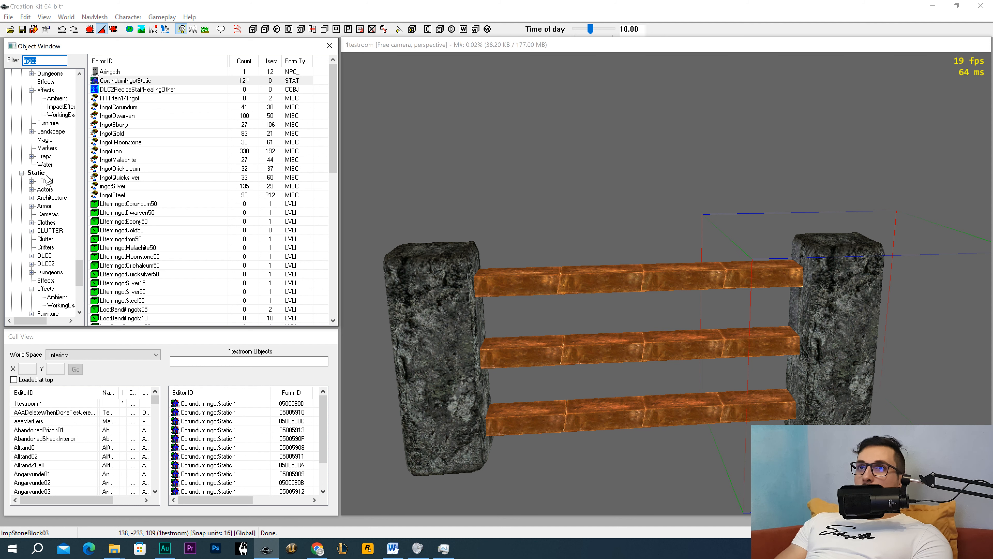
pyautogui.click(37, 172)
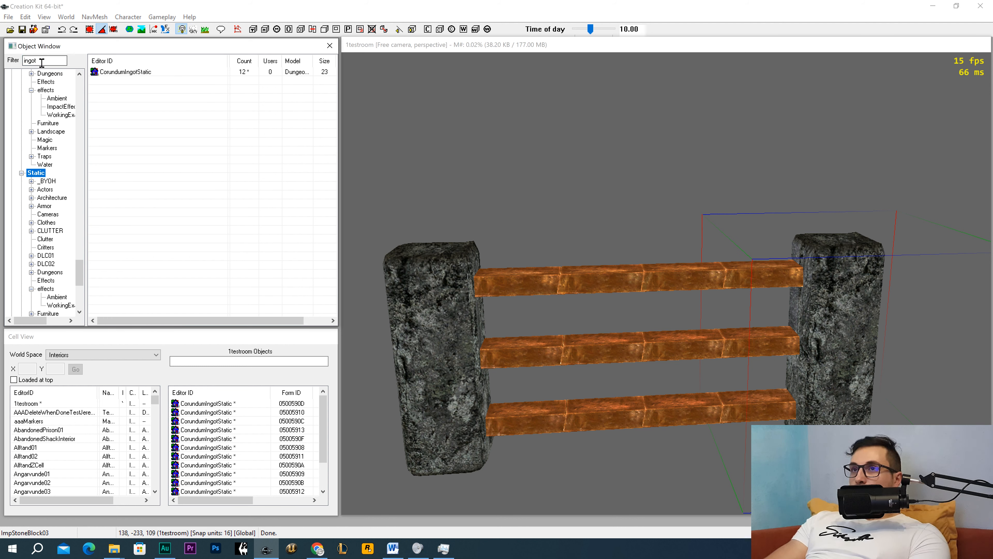
pyautogui.doubleClick(33, 60)
pyautogui.write('shield')
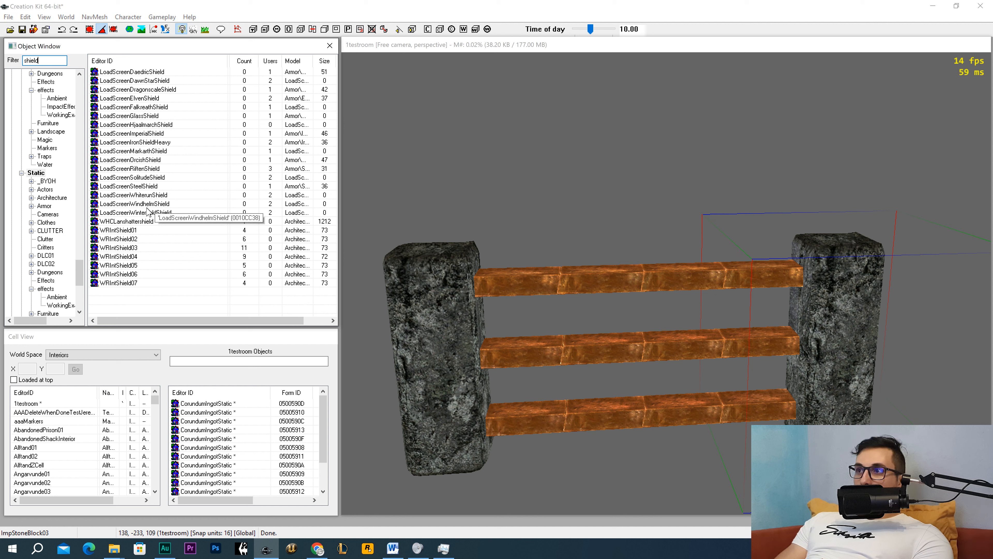
# Step: Place a LoadScreenWhiterunShield static at the middle of the fence rails
pyautogui.click(131, 196)
pyautogui.moveTo(131, 195); pyautogui.dragTo(620, 338)
pyautogui.keyDown('shift'); pyautogui.moveTo(625, 341); pyautogui.dragTo(679, 364, button='middle'); pyautogui.keyUp('shift')
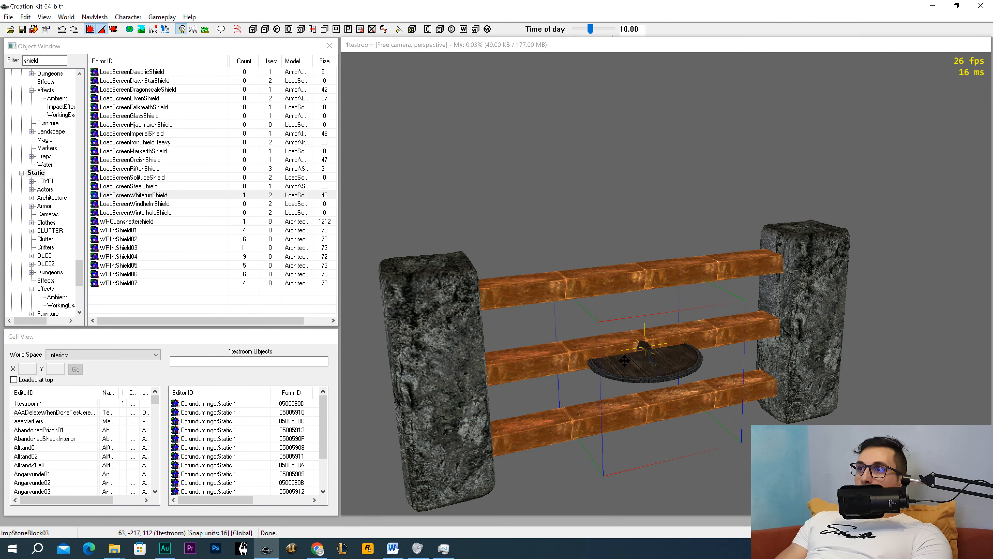
# Step: Reposition the shield slightly in front of the rails and rotate it about X until it stands upright
pyautogui.moveTo(658, 379); pyautogui.dragTo(672, 388)
pyautogui.moveTo(672, 387)
pyautogui.keyDown('shift'); pyautogui.mouseDown(button='middle')
pyautogui.moveTo(665, 396)
pyautogui.moveTo(666, 385)
pyautogui.mouseUp(button='middle'); pyautogui.keyUp('shift')
pyautogui.press('x')
pyautogui.moveTo(666, 386)
pyautogui.mouseDown(button='right')
pyautogui.moveTo(700, 385)
pyautogui.moveTo(678, 378)
pyautogui.mouseUp(button='right')
# Step: Move the upright shield along Y into the middle of the fence rails
pyautogui.keyDown('shift'); pyautogui.moveTo(670, 371); pyautogui.dragTo(729, 372, button='middle'); pyautogui.keyUp('shift')
pyautogui.scroll(2, 666, 349)
pyautogui.scroll(3, 667, 349)
pyautogui.scroll(-5, 668, 334)
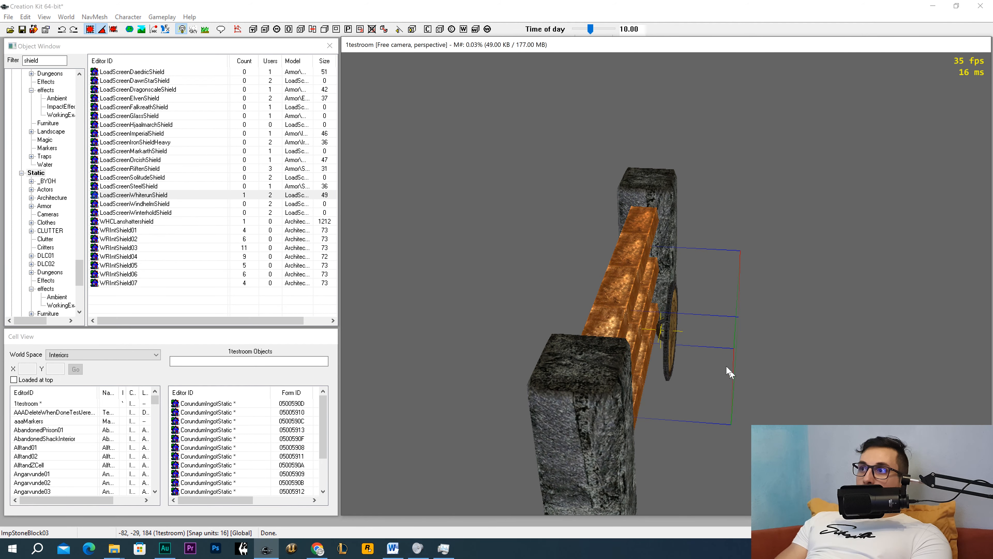
pyautogui.press('y')
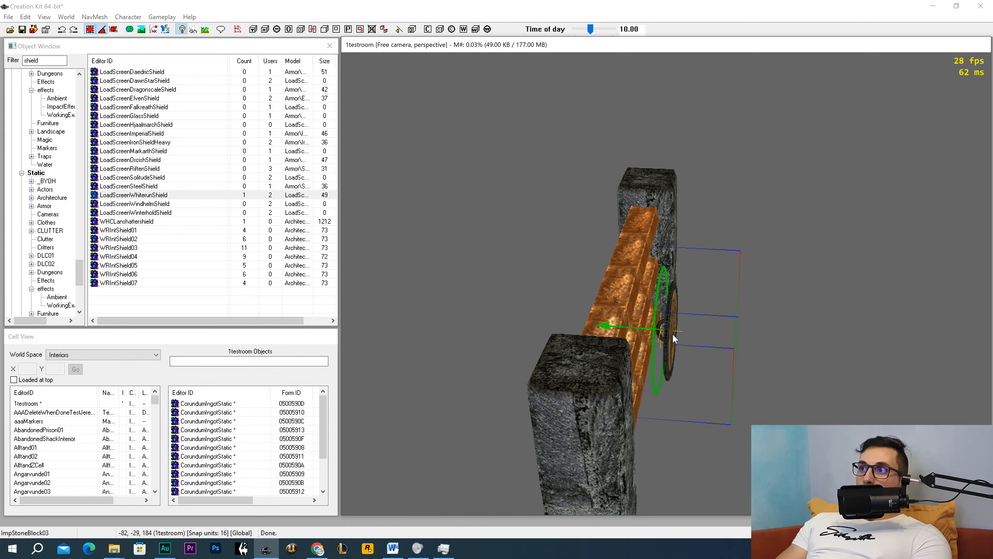
pyautogui.moveTo(670, 331); pyautogui.dragTo(635, 329)
# Step: Move the Whiterun shield along Y to the front face of the rails, with its handle against the middle rail
pyautogui.keyDown('shift'); pyautogui.moveTo(636, 328); pyautogui.dragTo(573, 308, button='middle'); pyautogui.keyUp('shift')
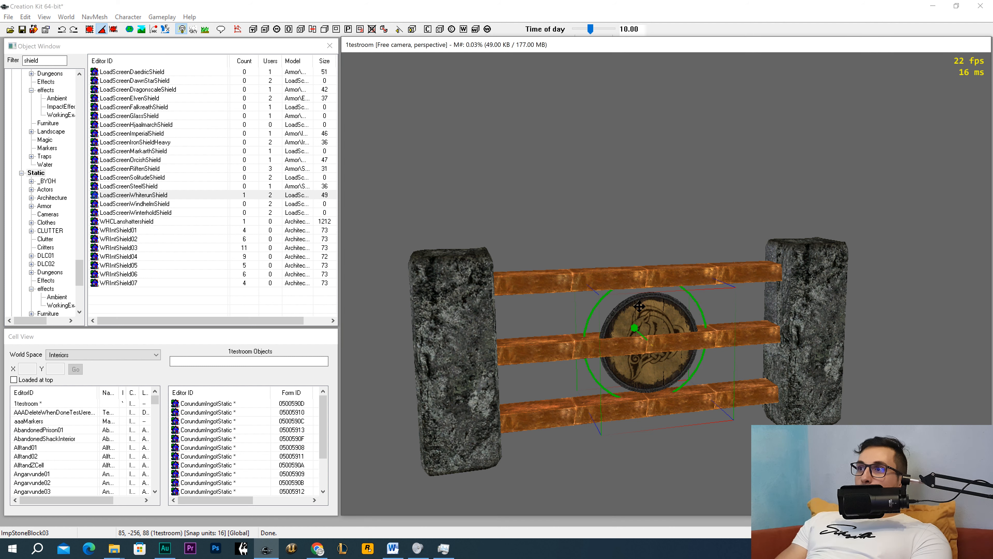
pyautogui.moveTo(639, 306); pyautogui.dragTo(637, 297)
pyautogui.keyDown('shift'); pyautogui.moveTo(637, 296); pyautogui.dragTo(539, 289, button='middle'); pyautogui.keyUp('shift')
pyautogui.keyDown('shift'); pyautogui.moveTo(521, 296); pyautogui.dragTo(476, 305, button='middle'); pyautogui.keyUp('shift')
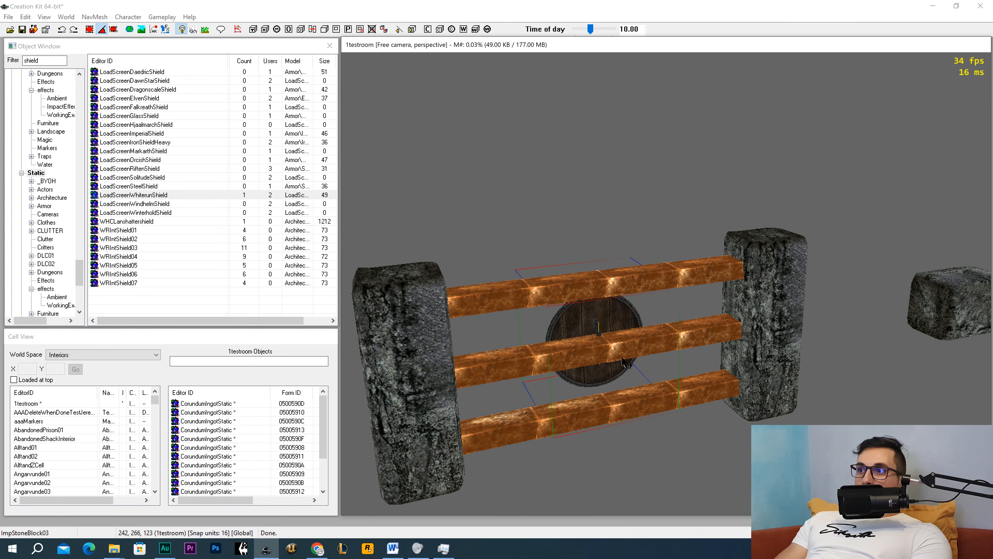
pyautogui.scroll(4, 623, 352)
pyautogui.keyDown('shift'); pyautogui.moveTo(625, 339); pyautogui.dragTo(604, 322, button='middle'); pyautogui.keyUp('shift')
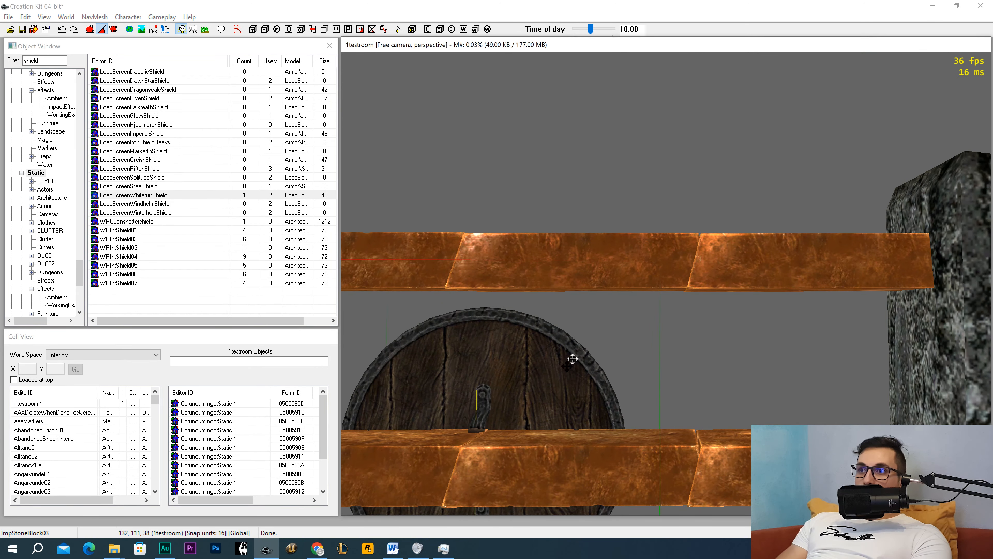
pyautogui.keyDown('shift'); pyautogui.moveTo(513, 437); pyautogui.dragTo(591, 443, button='middle'); pyautogui.keyUp('shift')
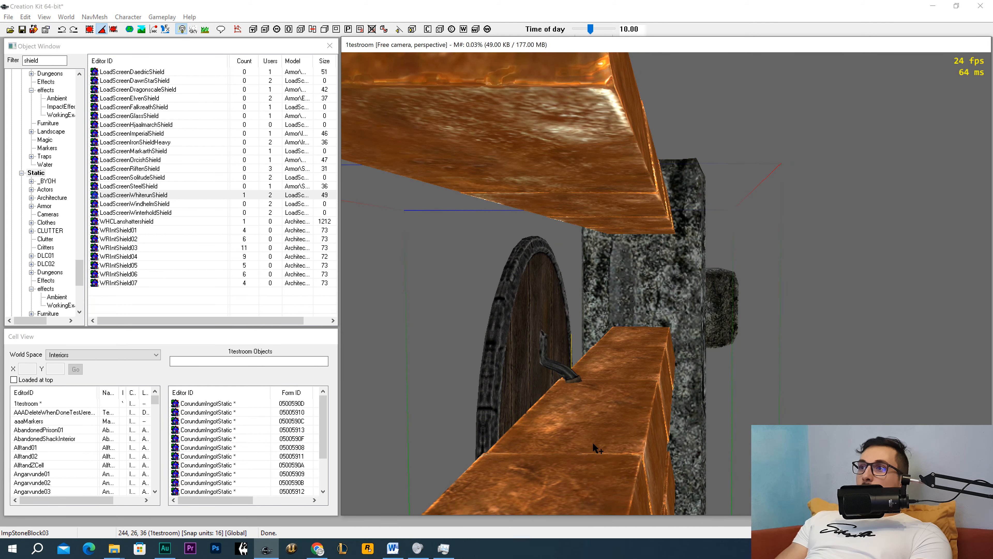
pyautogui.keyDown('shift'); pyautogui.moveTo(593, 442); pyautogui.dragTo(681, 466, button='middle'); pyautogui.keyUp('shift')
pyautogui.scroll(-5, 685, 444)
pyautogui.keyDown('shift'); pyautogui.moveTo(678, 318); pyautogui.dragTo(685, 319, button='middle'); pyautogui.keyUp('shift')
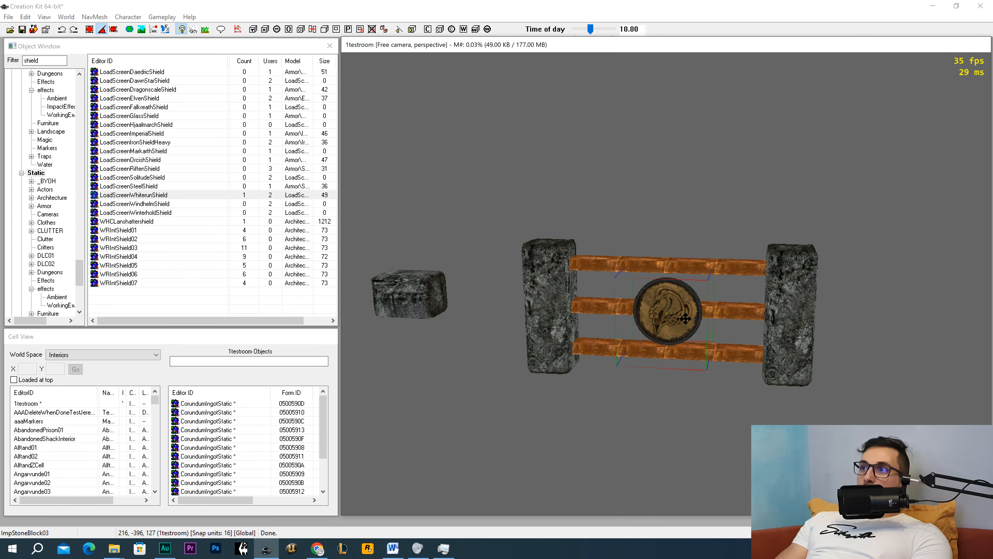
# Step: Duplicate the Whiterun shield and rotate the copy so its decorated face points toward the back of the fence
pyautogui.press('e')
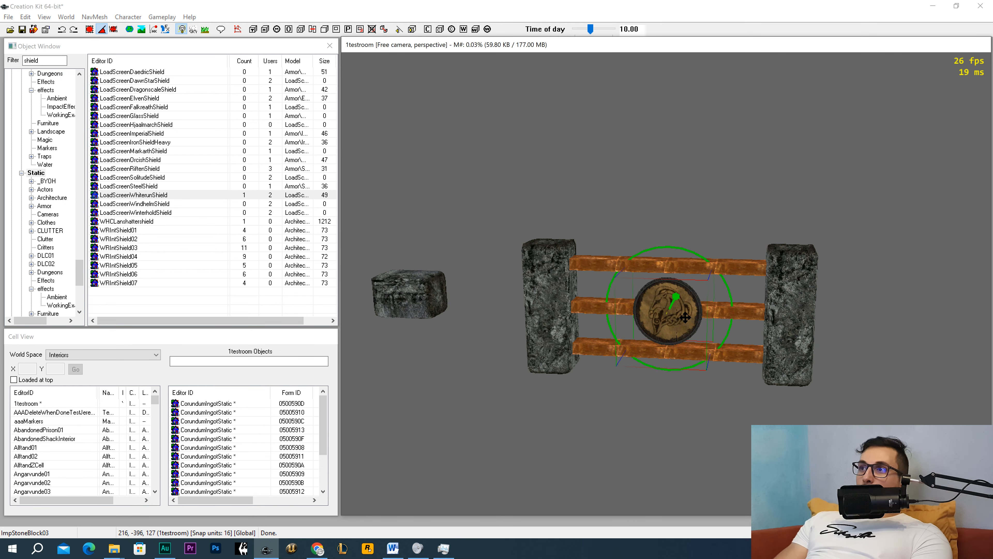
pyautogui.press('e')
pyautogui.press('e')
pyautogui.press('e')
pyautogui.press('e')
pyautogui.press('e')
pyautogui.press('e')
pyautogui.moveTo(685, 317)
pyautogui.mouseDown(button='right')
pyautogui.moveTo(704, 318)
pyautogui.moveTo(685, 315)
pyautogui.mouseUp(button='right')
pyautogui.press('e')
pyautogui.keyDown('shift'); pyautogui.moveTo(685, 316); pyautogui.dragTo(586, 323, button='middle'); pyautogui.keyUp('shift')
# Step: Move the copied shield along Y to the back face of the rails, directly behind the front shield
pyautogui.scroll(5, 605, 324)
pyautogui.keyDown('shift'); pyautogui.moveTo(682, 309); pyautogui.dragTo(665, 304, button='middle'); pyautogui.keyUp('shift')
pyautogui.press('x')
pyautogui.press('y')
pyautogui.moveTo(666, 303); pyautogui.dragTo(687, 310)
pyautogui.keyDown('shift'); pyautogui.moveTo(687, 310); pyautogui.dragTo(661, 309, button='middle'); pyautogui.keyUp('shift')
# Step: Filter the static object list by "sword" and browse the 1stPerson sword entries
pyautogui.moveTo(50, 61); pyautogui.dragTo(3, 56)
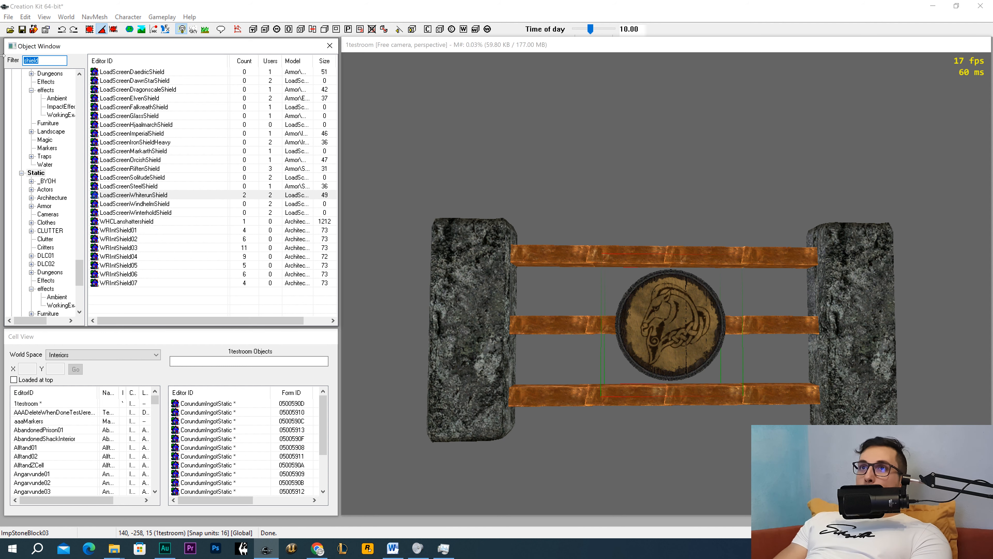
pyautogui.write('sword')
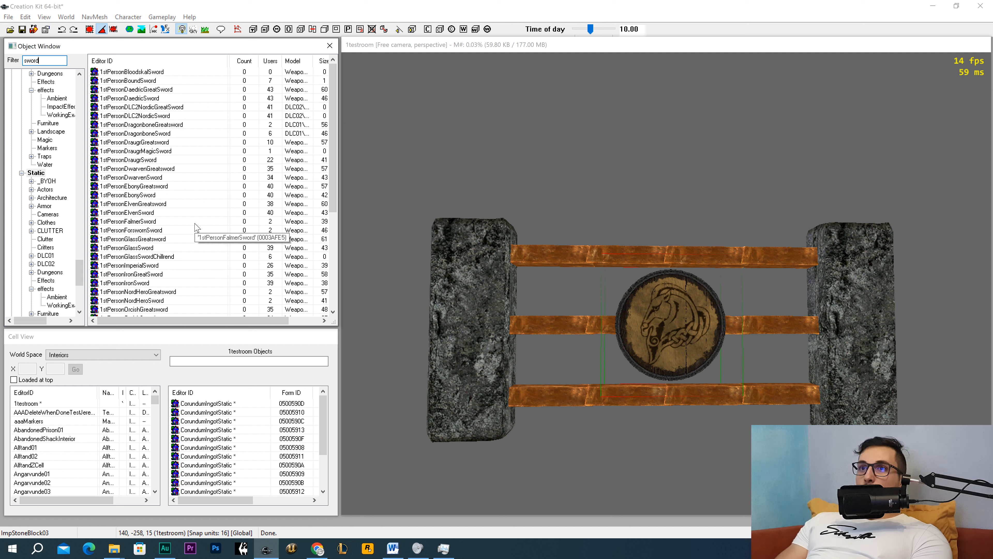
pyautogui.scroll(-3, 197, 228)
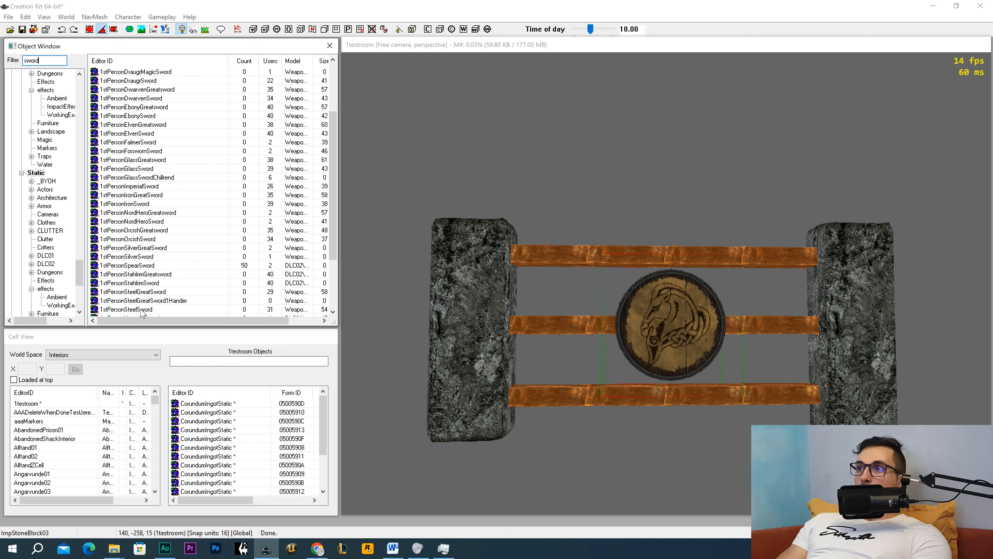
# Step: Try out a 1stPersonSteelSword static in front of the shield and delete it
pyautogui.moveTo(145, 310); pyautogui.dragTo(636, 328)
pyautogui.keyDown('shift'); pyautogui.moveTo(651, 366); pyautogui.dragTo(645, 401, button='middle'); pyautogui.keyUp('shift')
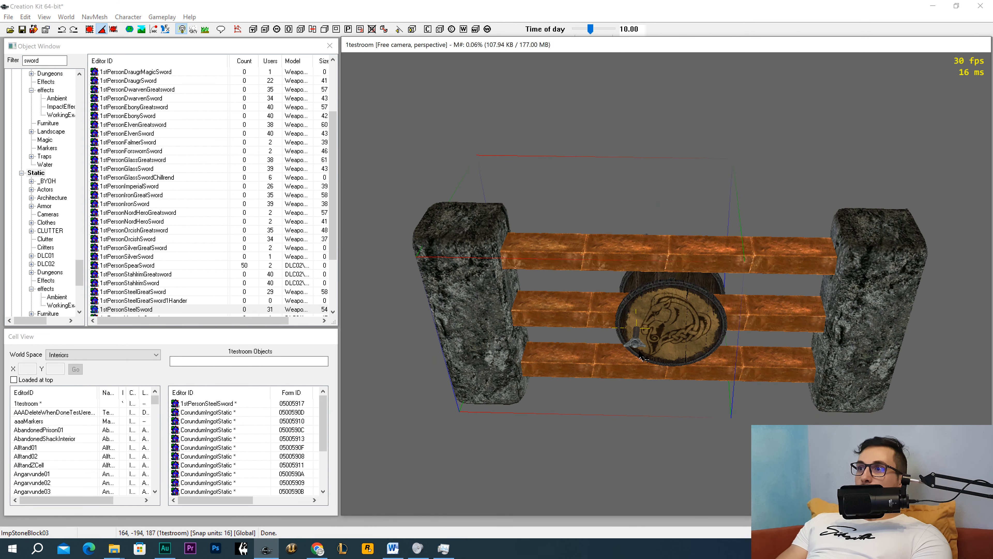
pyautogui.press('e')
pyautogui.press('e')
pyautogui.moveTo(636, 341); pyautogui.dragTo(607, 483)
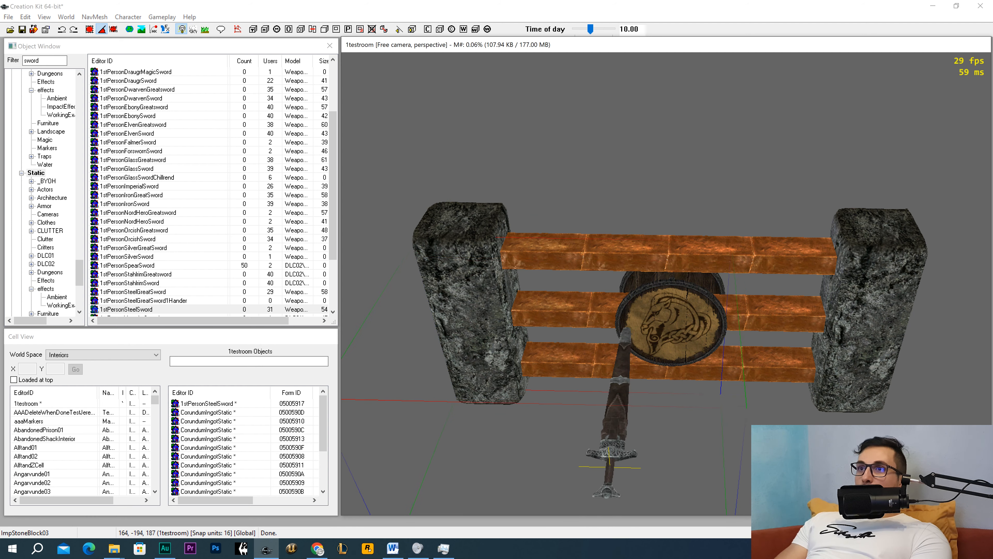
pyautogui.keyDown('shift'); pyautogui.moveTo(607, 483); pyautogui.dragTo(618, 452, button='middle'); pyautogui.keyUp('shift')
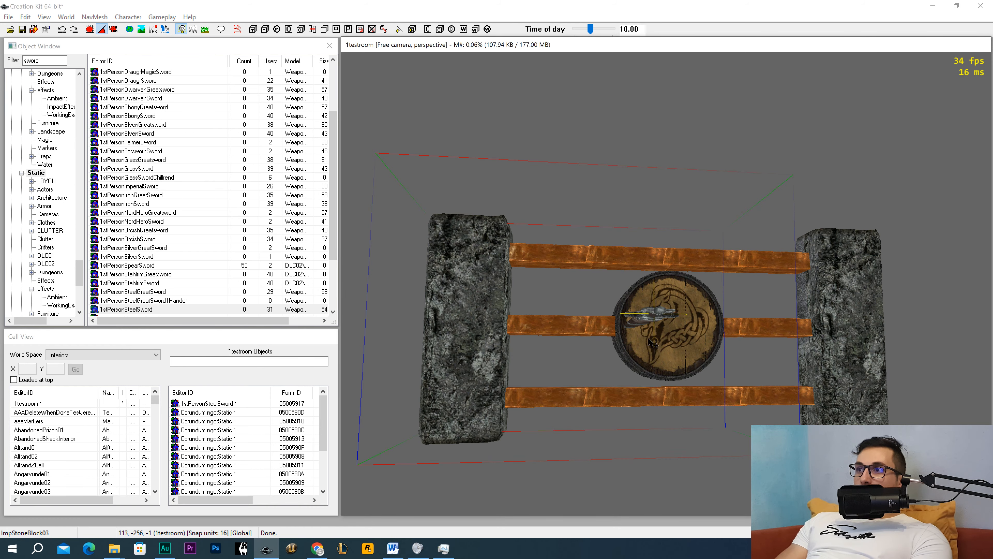
pyautogui.keyDown('shift'); pyautogui.moveTo(648, 338); pyautogui.dragTo(622, 413, button='middle'); pyautogui.keyUp('shift')
pyautogui.scroll(3, 641, 372)
pyautogui.press('Delete')
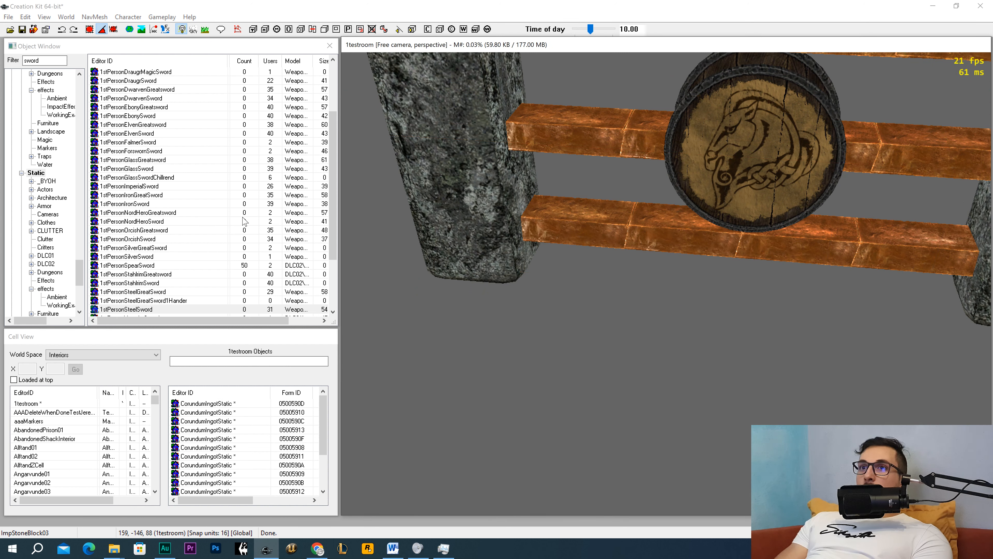
# Step: Place a 1stPersonSteelGreatSword static in the cell and pull it out in front of the fence, below the shield
pyautogui.scroll(-2, 230, 221)
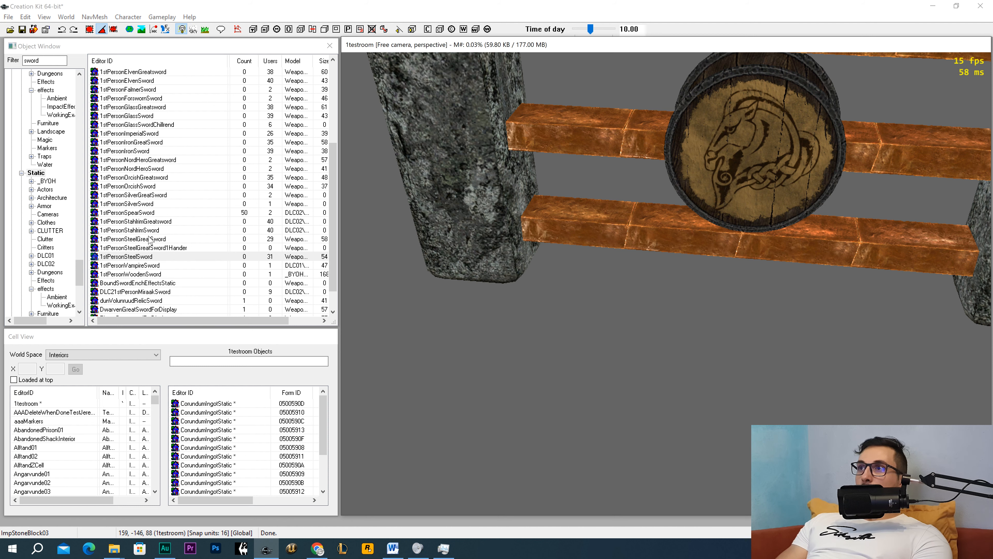
pyautogui.moveTo(150, 240); pyautogui.dragTo(402, 238)
pyautogui.moveTo(590, 225); pyautogui.dragTo(591, 225)
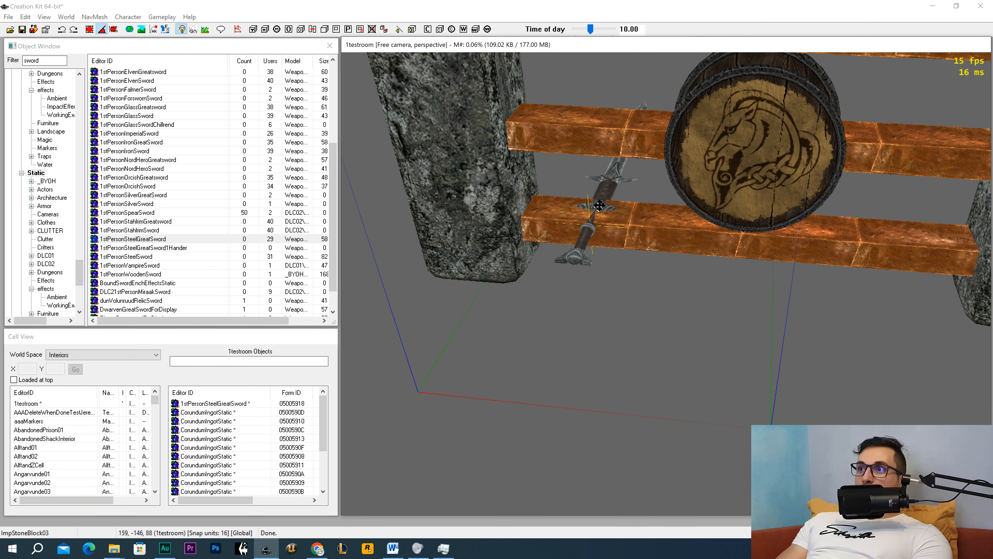
pyautogui.moveTo(522, 363); pyautogui.dragTo(516, 375)
pyautogui.keyDown('shift'); pyautogui.moveTo(516, 374); pyautogui.dragTo(514, 405, button='middle'); pyautogui.keyUp('shift')
pyautogui.moveTo(535, 390); pyautogui.dragTo(613, 453)
pyautogui.keyDown('shift'); pyautogui.moveTo(614, 452); pyautogui.dragTo(641, 412, button='middle'); pyautogui.keyUp('shift')
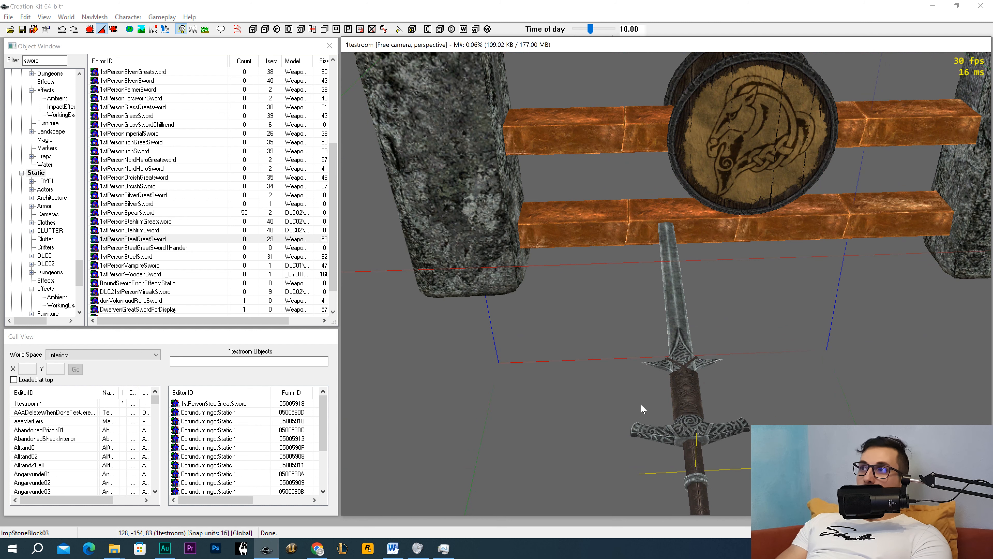
# Step: Rotate the greatsword about X and Y until its blade points diagonally downward, and move it just below the shield
pyautogui.keyDown('shift'); pyautogui.moveTo(687, 388); pyautogui.dragTo(687, 380, button='middle'); pyautogui.keyUp('shift')
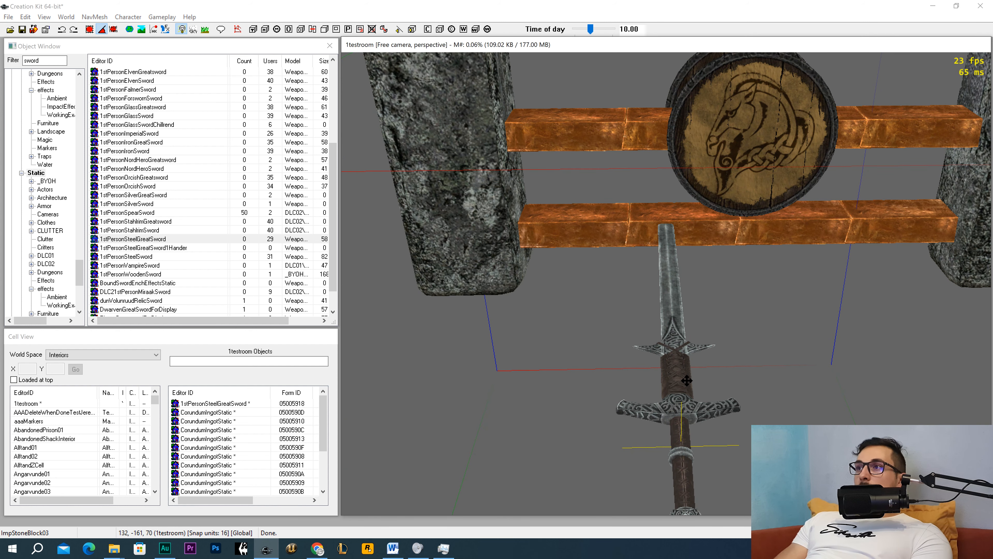
pyautogui.press('x')
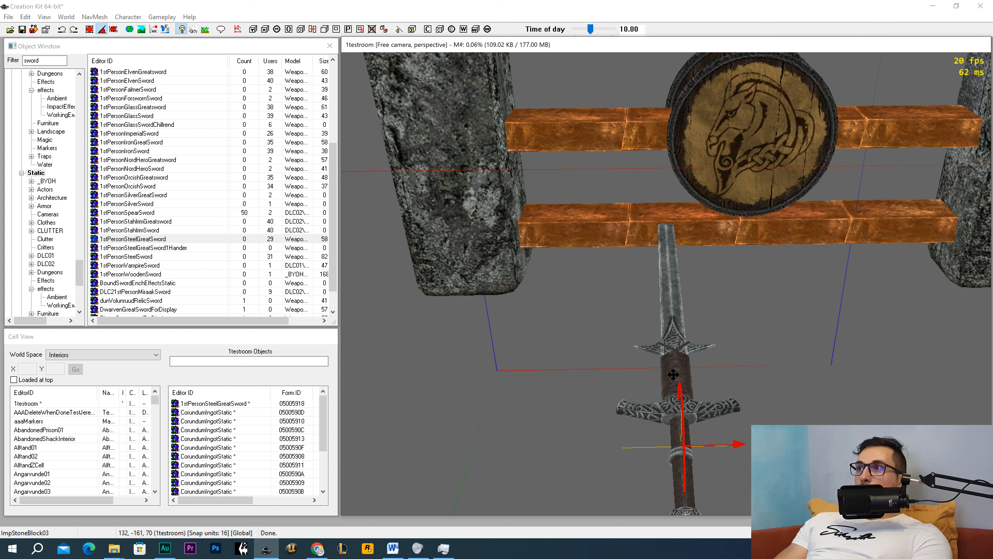
pyautogui.moveTo(673, 375); pyautogui.dragTo(682, 374, button='right')
pyautogui.keyDown('shift'); pyautogui.moveTo(682, 375); pyautogui.dragTo(684, 345, button='middle'); pyautogui.keyUp('shift')
pyautogui.press('c')
pyautogui.moveTo(684, 346); pyautogui.dragTo(716, 328, button='right')
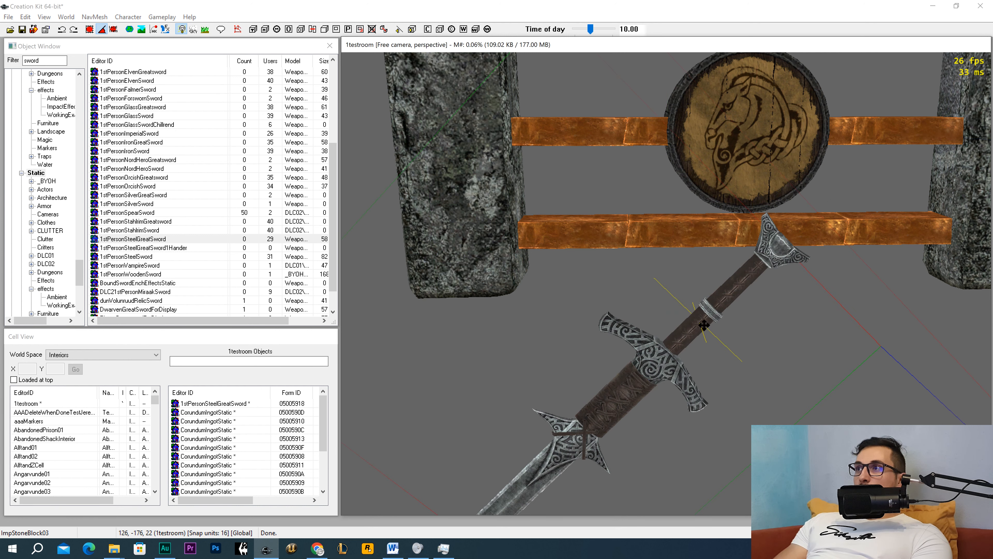
pyautogui.moveTo(683, 337); pyautogui.dragTo(778, 234)
pyautogui.moveTo(777, 230)
pyautogui.mouseDown(button='middle')
pyautogui.moveTo(777, 242)
pyautogui.moveTo(776, 230)
pyautogui.mouseUp(button='middle')
pyautogui.moveTo(745, 312); pyautogui.dragTo(724, 348, button='middle')
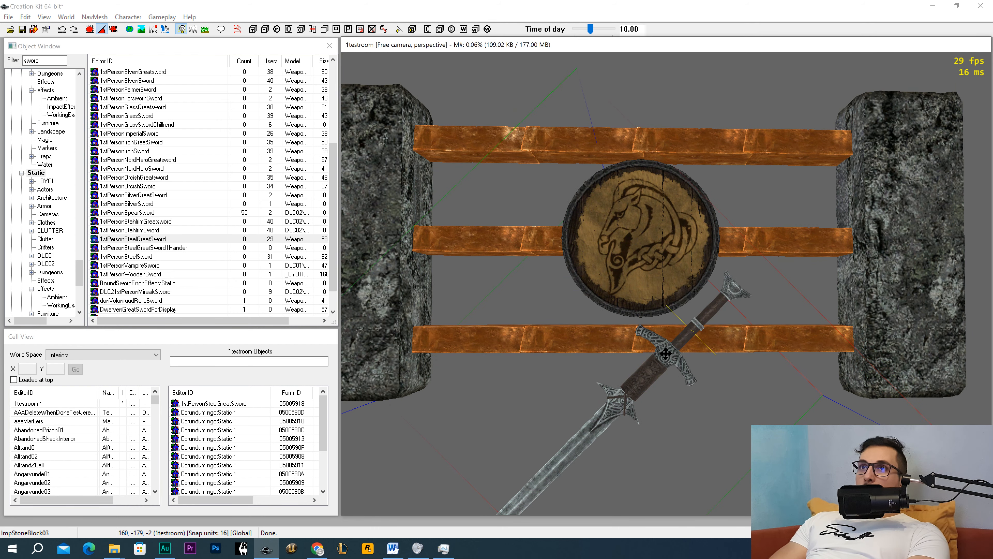
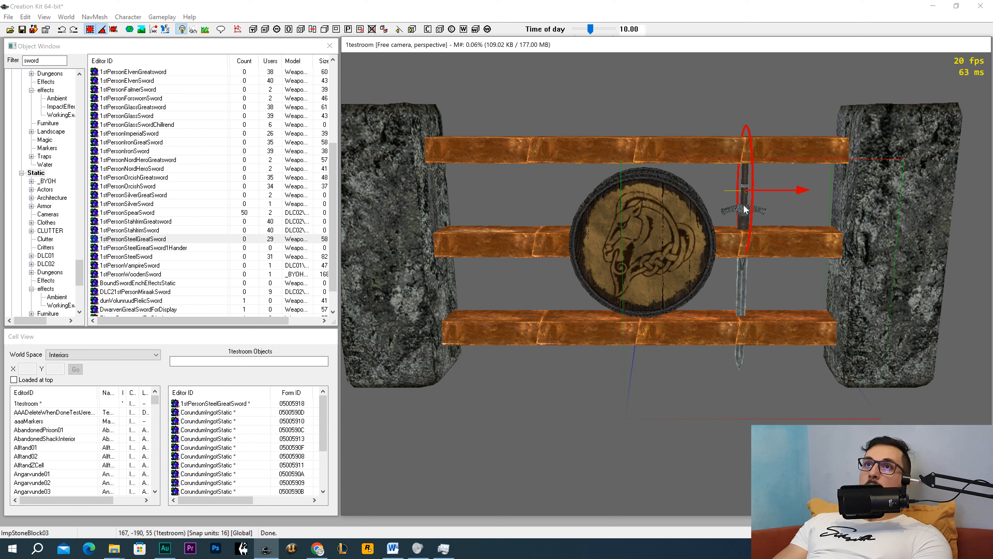
# Step: Move the upright greatsword along X between the shield and the right-hand pillar, and set its scale to 1
pyautogui.moveTo(743, 196); pyautogui.dragTo(793, 196)
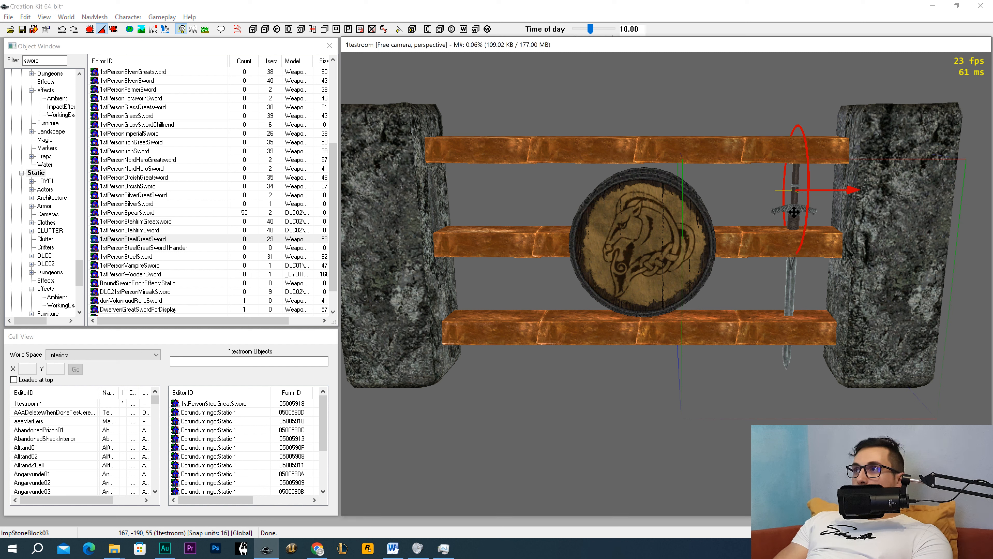
pyautogui.moveTo(794, 211); pyautogui.dragTo(774, 212)
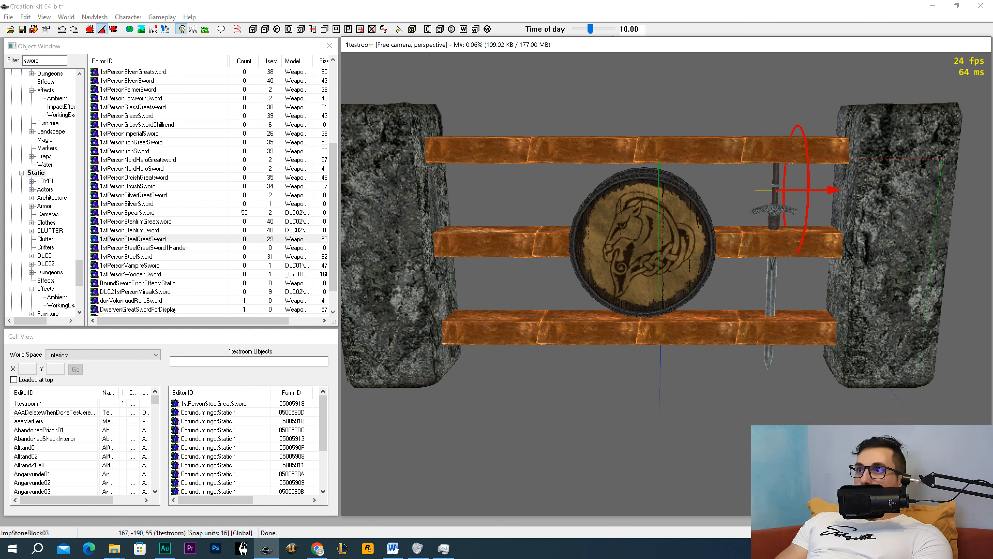
pyautogui.doubleClick(776, 207)
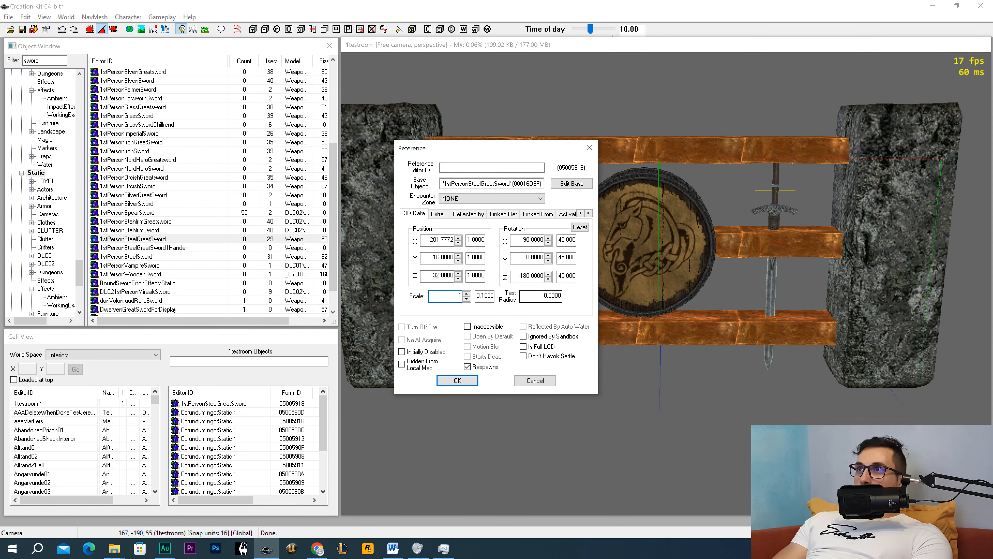
pyautogui.press('Return')
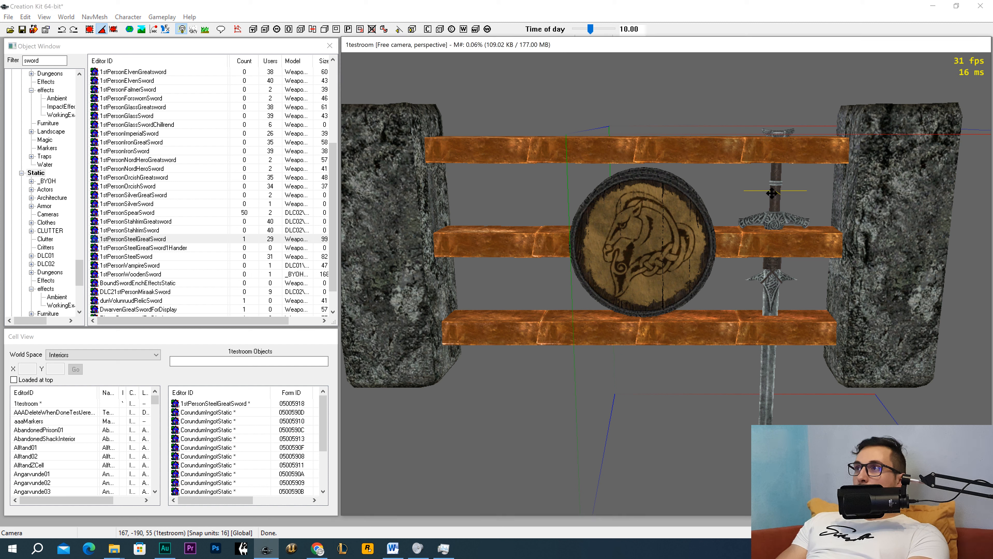
# Step: Raise the greatsword until its guard sits just above the top rail
pyautogui.moveTo(772, 193); pyautogui.dragTo(772, 86)
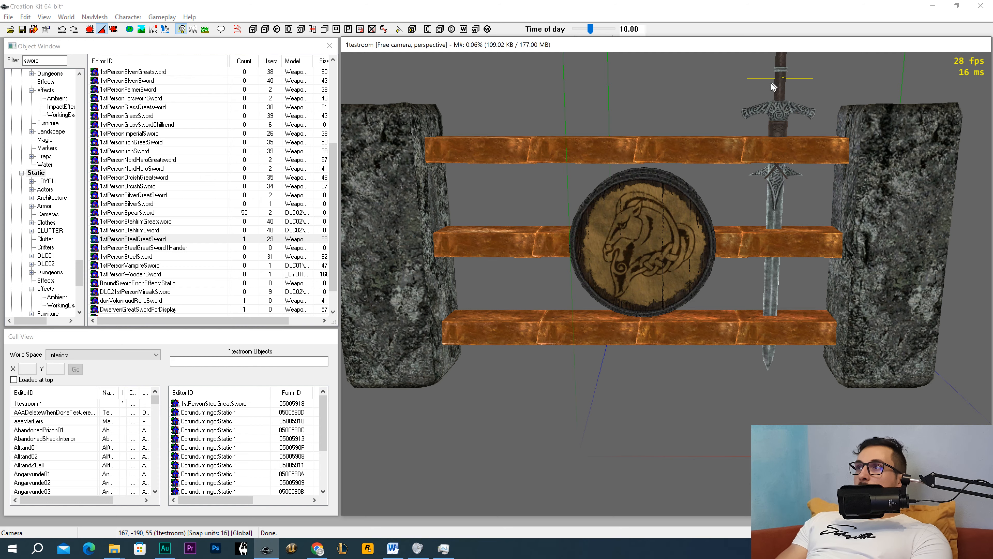
pyautogui.keyDown('shift'); pyautogui.moveTo(774, 83); pyautogui.dragTo(760, 122, button='middle'); pyautogui.keyUp('shift')
pyautogui.scroll(-3, 784, 108)
pyautogui.scroll(2, 761, 159)
pyautogui.keyDown('shift'); pyautogui.moveTo(761, 160); pyautogui.dragTo(835, 168, button='middle'); pyautogui.keyUp('shift')
pyautogui.keyDown('shift'); pyautogui.moveTo(788, 128); pyautogui.dragTo(690, 138, button='middle'); pyautogui.keyUp('shift')
pyautogui.scroll(2, 700, 141)
# Step: Duplicate the greatsword and move the copy along X to the matching spot between the left-hand pillar and the shield
pyautogui.hotkey('ctrl', 'd')
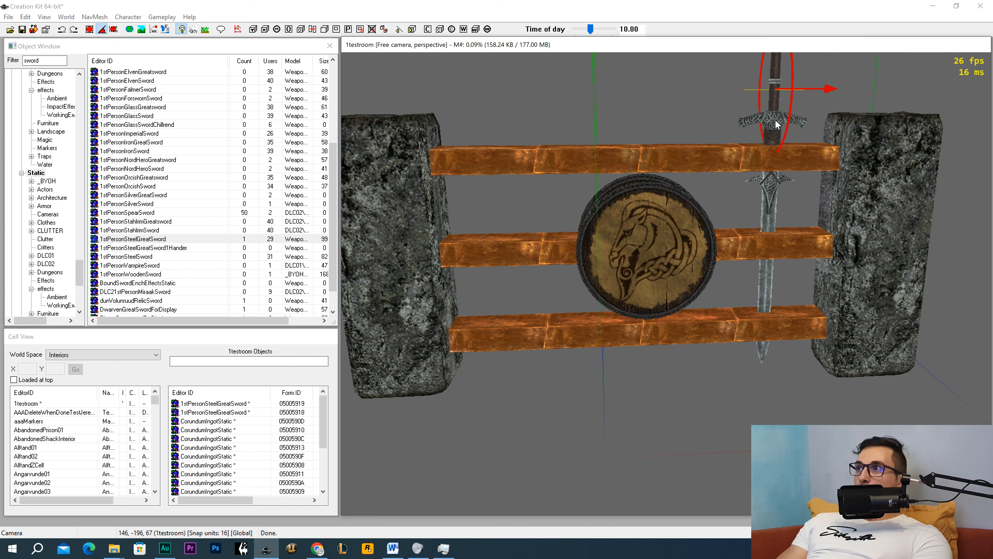
pyautogui.moveTo(771, 120); pyautogui.dragTo(527, 113)
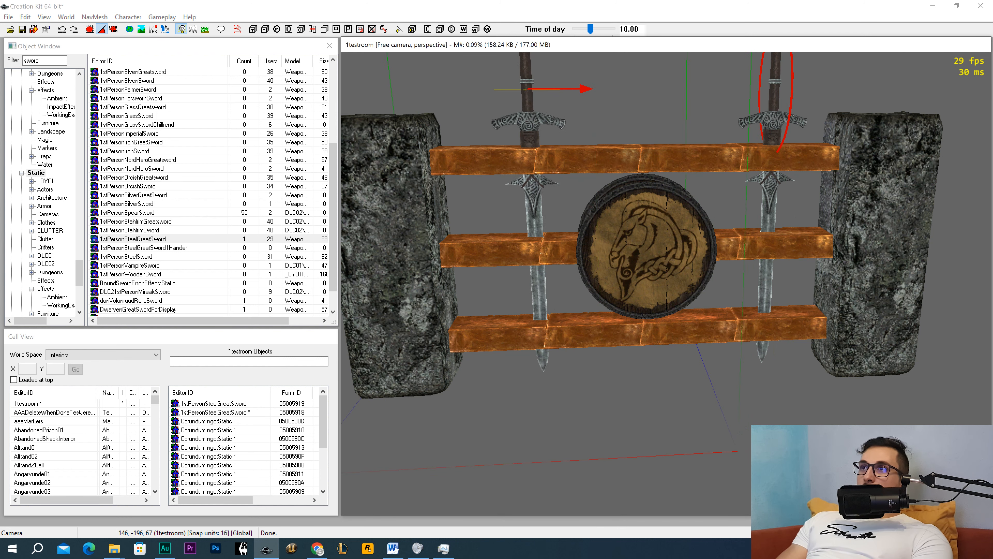
pyautogui.moveTo(527, 113)
pyautogui.keyDown('shift'); pyautogui.mouseDown(button='middle')
pyautogui.moveTo(509, 103)
pyautogui.moveTo(523, 110)
pyautogui.mouseUp(button='middle'); pyautogui.keyUp('shift')
pyautogui.moveTo(525, 113); pyautogui.dragTo(515, 113)
pyautogui.keyDown('shift'); pyautogui.moveTo(515, 111); pyautogui.dragTo(495, 123, button='middle'); pyautogui.keyUp('shift')
pyautogui.press('x')
pyautogui.moveTo(495, 123); pyautogui.dragTo(484, 123)
pyautogui.keyDown('shift'); pyautogui.moveTo(481, 109); pyautogui.dragTo(537, 112, button='middle'); pyautogui.keyUp('shift')
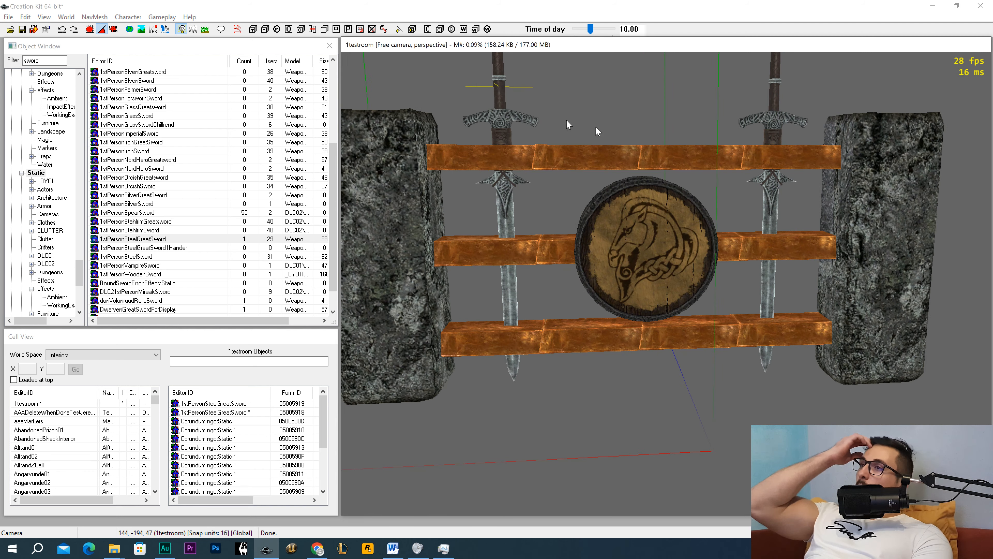
# Step: Duplicate the left-hand greatsword and move the copy along X to the middle of the fence, in line with the shield
pyautogui.scroll(-5, 649, 172)
pyautogui.moveTo(657, 180)
pyautogui.keyDown('shift'); pyautogui.mouseDown(button='middle')
pyautogui.moveTo(662, 153)
pyautogui.moveTo(647, 177)
pyautogui.mouseUp(button='middle'); pyautogui.keyUp('shift')
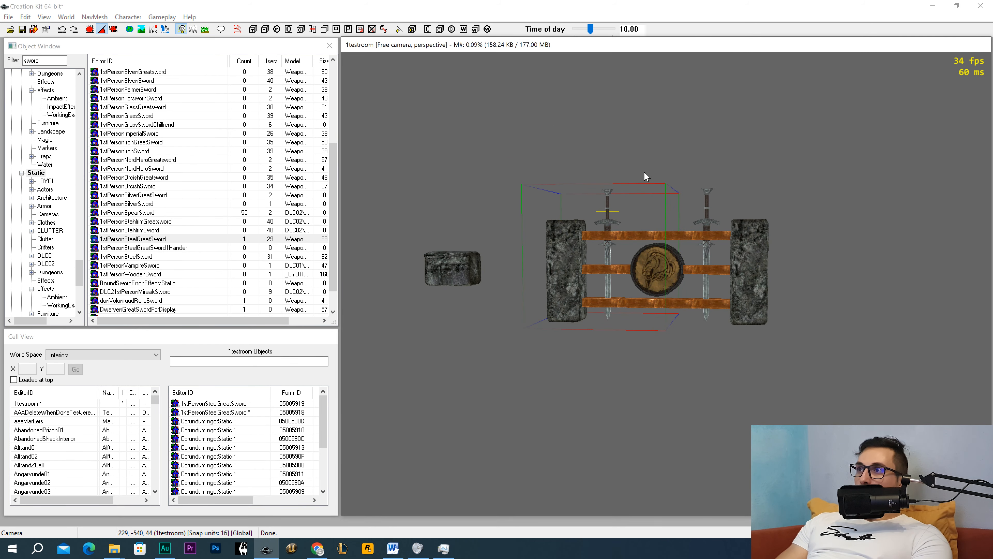
pyautogui.keyDown('shift'); pyautogui.moveTo(647, 166); pyautogui.dragTo(661, 191, button='middle'); pyautogui.keyUp('shift')
pyautogui.scroll(6, 661, 161)
pyautogui.moveTo(678, 158)
pyautogui.keyDown('shift'); pyautogui.mouseDown(button='middle')
pyautogui.moveTo(705, 147)
pyautogui.moveTo(663, 156)
pyautogui.mouseUp(button='middle'); pyautogui.keyUp('shift')
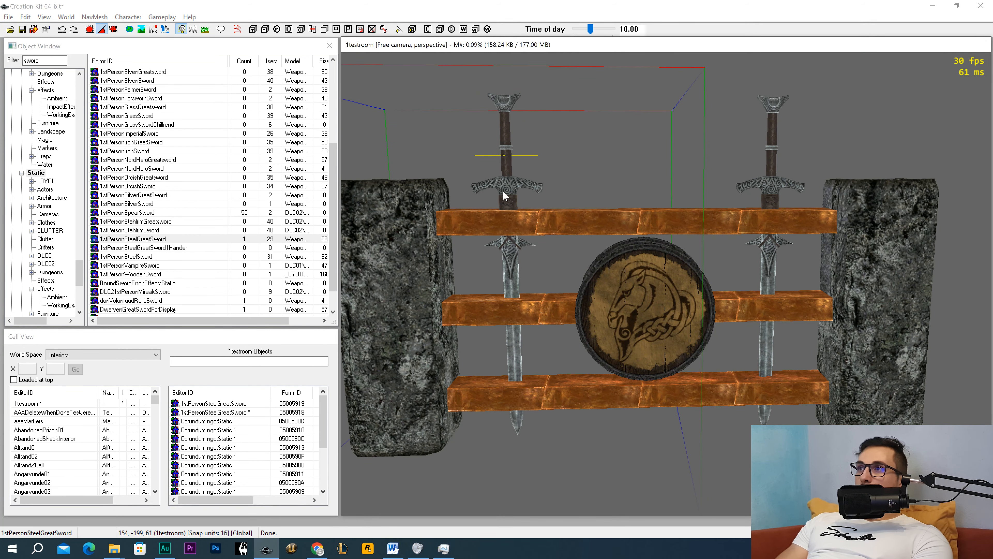
pyautogui.hotkey('ctrl', 'd')
pyautogui.press('x')
pyautogui.moveTo(515, 187); pyautogui.dragTo(651, 187)
pyautogui.keyDown('shift'); pyautogui.moveTo(651, 177); pyautogui.dragTo(645, 198, button='middle'); pyautogui.keyUp('shift')
pyautogui.scroll(-4, 667, 193)
pyautogui.scroll(5, 644, 186)
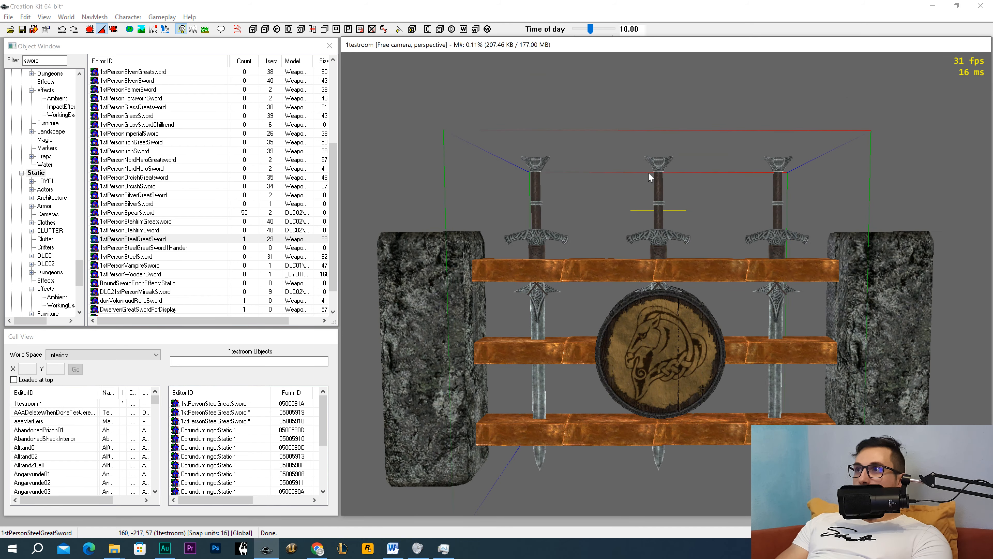
pyautogui.scroll(5, 649, 176)
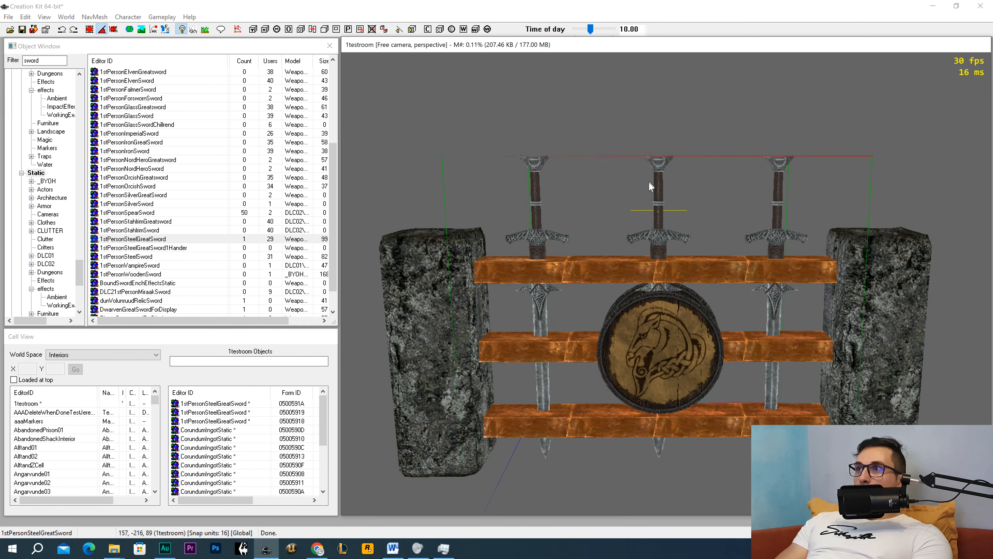
pyautogui.scroll(5, 649, 168)
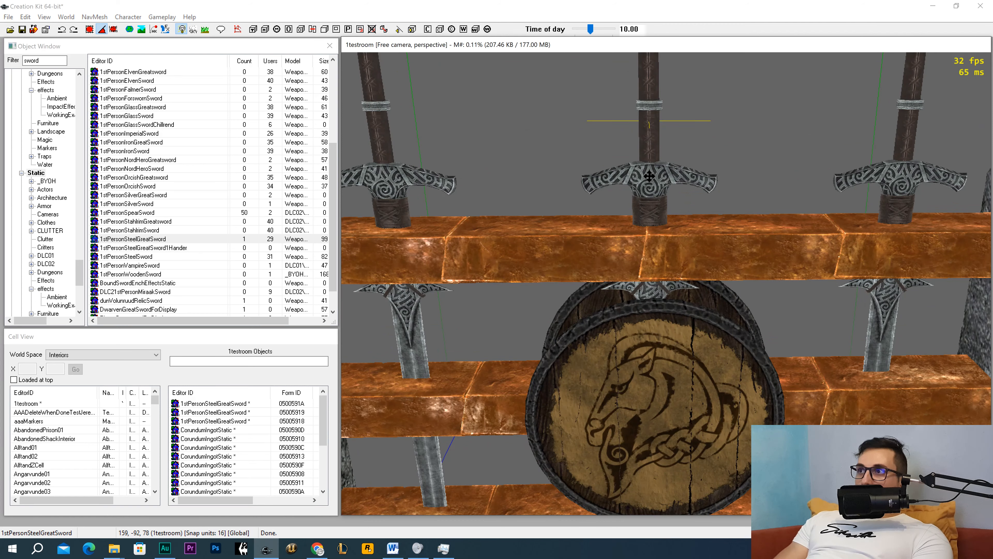
pyautogui.keyDown('shift'); pyautogui.moveTo(647, 159); pyautogui.dragTo(647, 159, button='middle'); pyautogui.keyUp('shift')
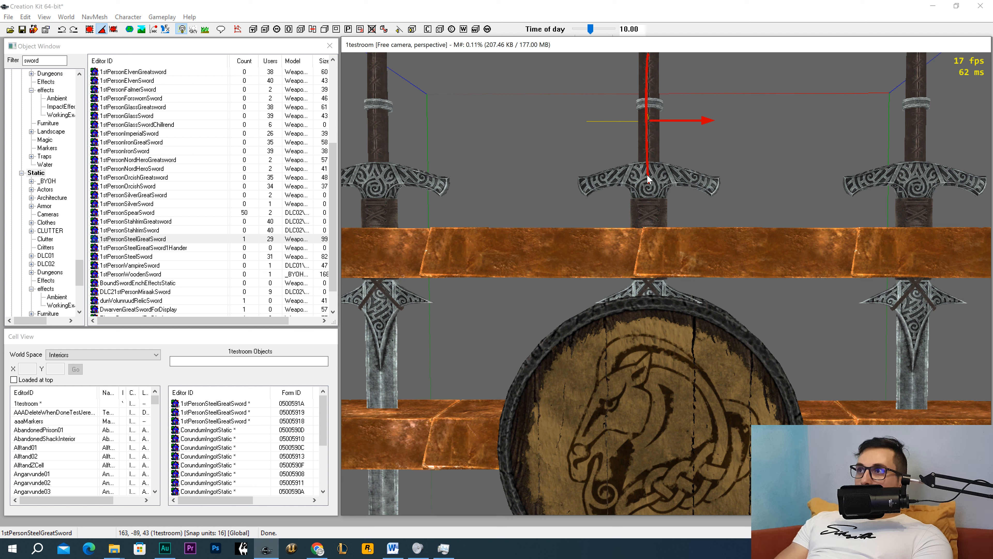
# Step: Check the finished fence from several angles and delete the spare stone block lying beside it
pyautogui.keyDown('shift'); pyautogui.moveTo(648, 180); pyautogui.dragTo(653, 179, button='middle'); pyautogui.keyUp('shift')
pyautogui.scroll(-8, 653, 164)
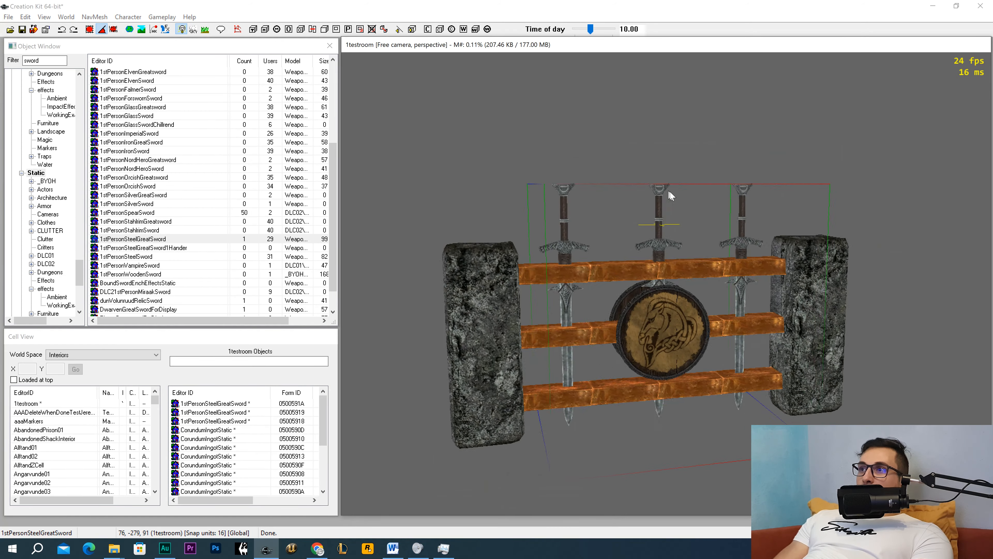
pyautogui.keyDown('shift'); pyautogui.moveTo(671, 195); pyautogui.dragTo(652, 181, button='middle'); pyautogui.keyUp('shift')
pyautogui.scroll(-6, 652, 179)
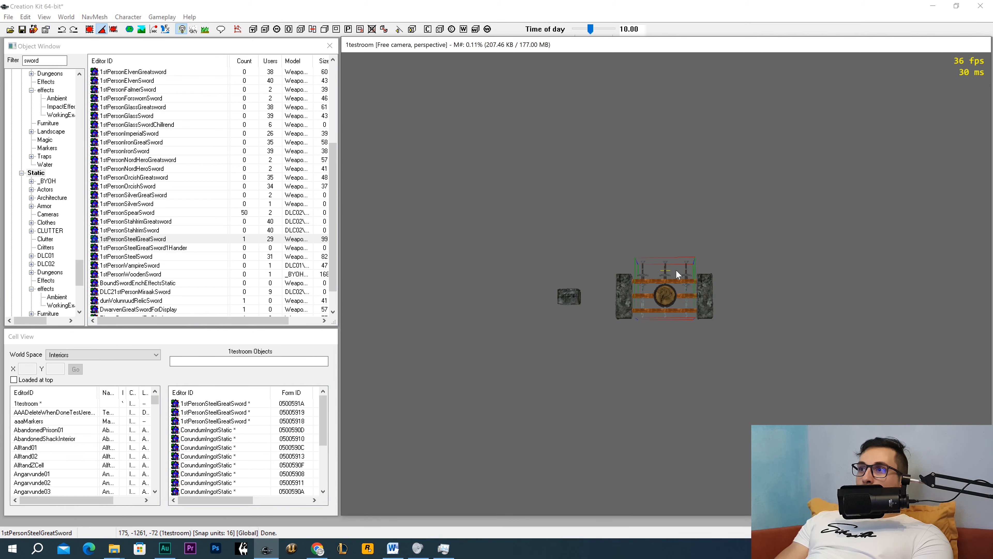
pyautogui.keyDown('shift'); pyautogui.moveTo(675, 270); pyautogui.dragTo(753, 196, button='middle'); pyautogui.keyUp('shift')
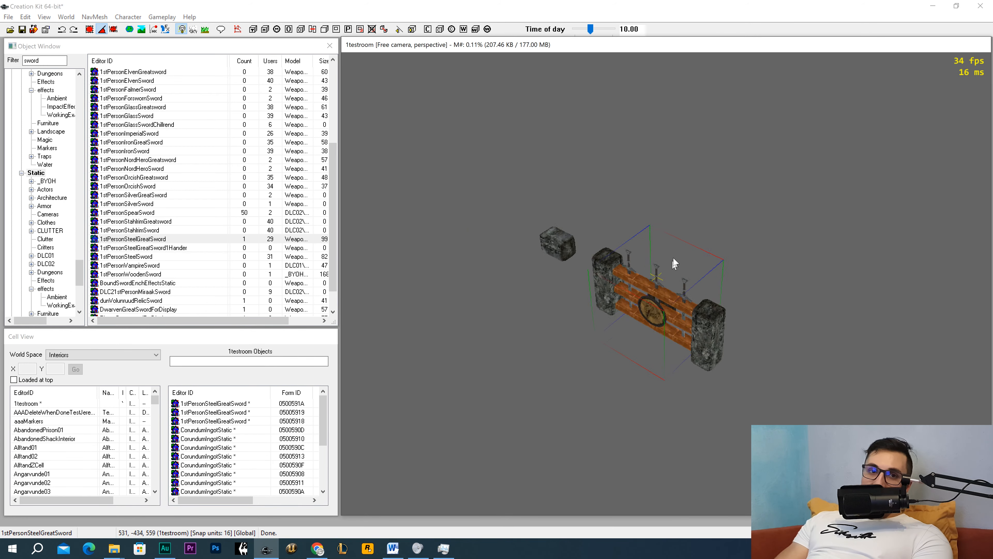
pyautogui.scroll(4, 673, 258)
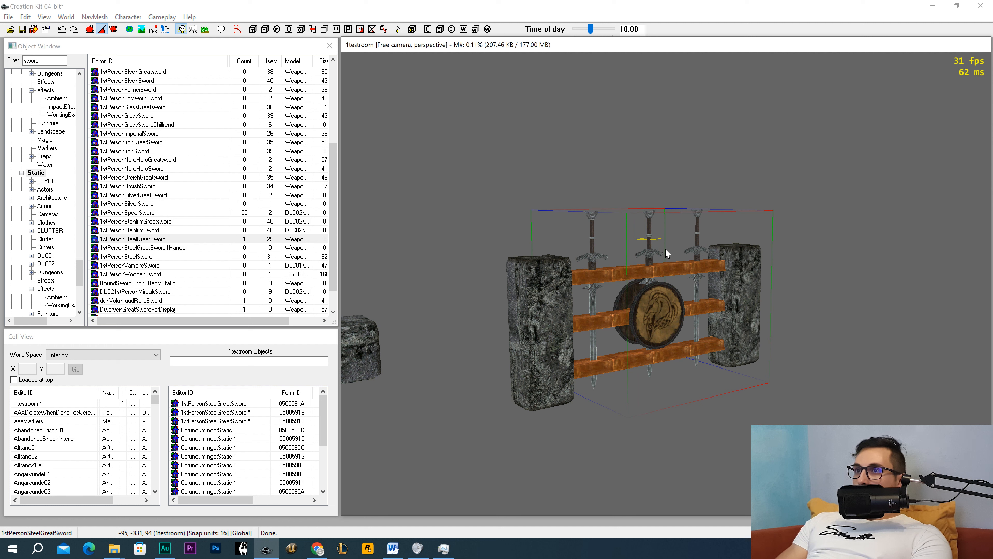
pyautogui.scroll(-2, 665, 249)
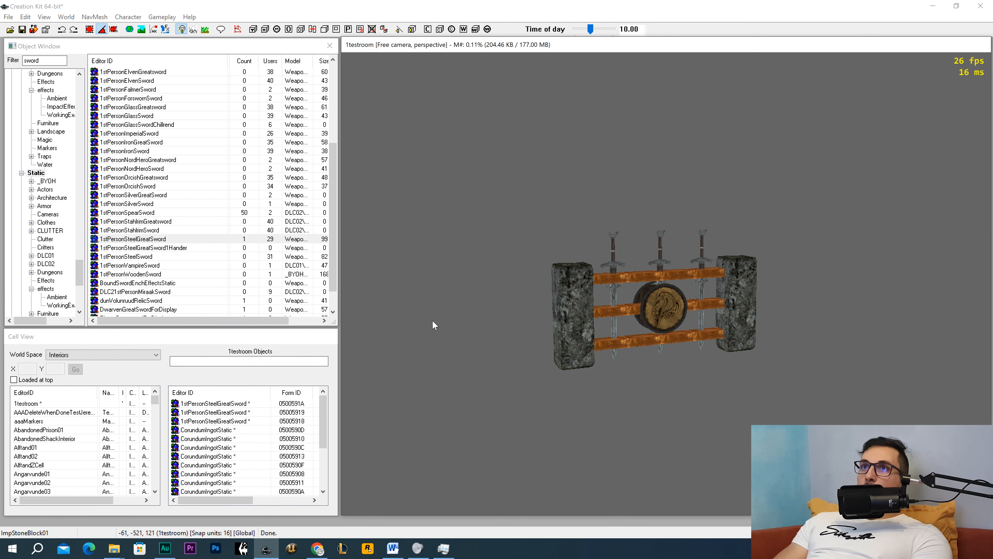
# Step: Select all the pillars, rails, shields and greatswords of the fence together and copy them
pyautogui.moveTo(707, 334); pyautogui.dragTo(803, 409)
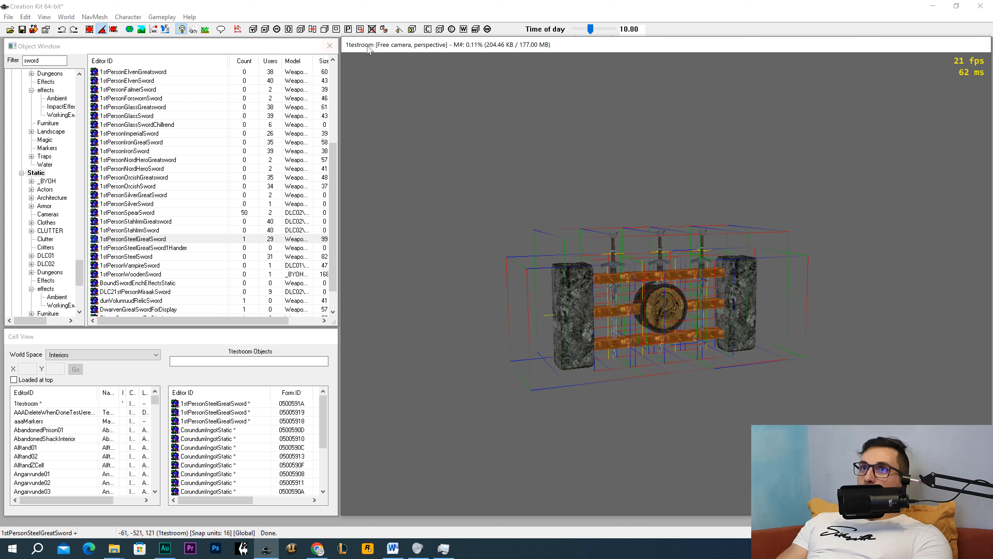
pyautogui.moveTo(595, 225)
pyautogui.keyDown('shift'); pyautogui.mouseDown(button='middle')
pyautogui.moveTo(560, 227)
pyautogui.moveTo(586, 258)
pyautogui.moveTo(577, 220)
pyautogui.mouseUp(button='middle'); pyautogui.keyUp('shift')
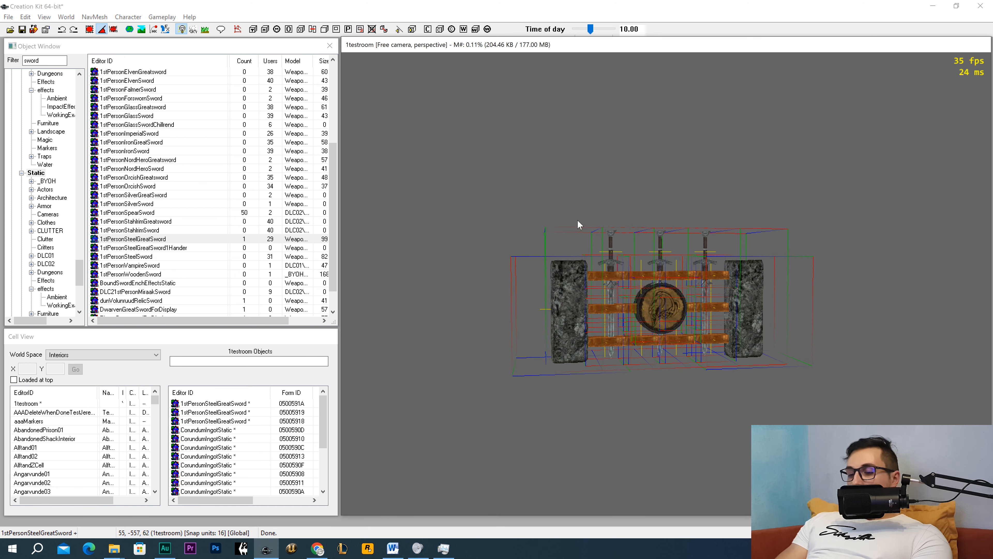
pyautogui.moveTo(484, 151); pyautogui.dragTo(836, 437)
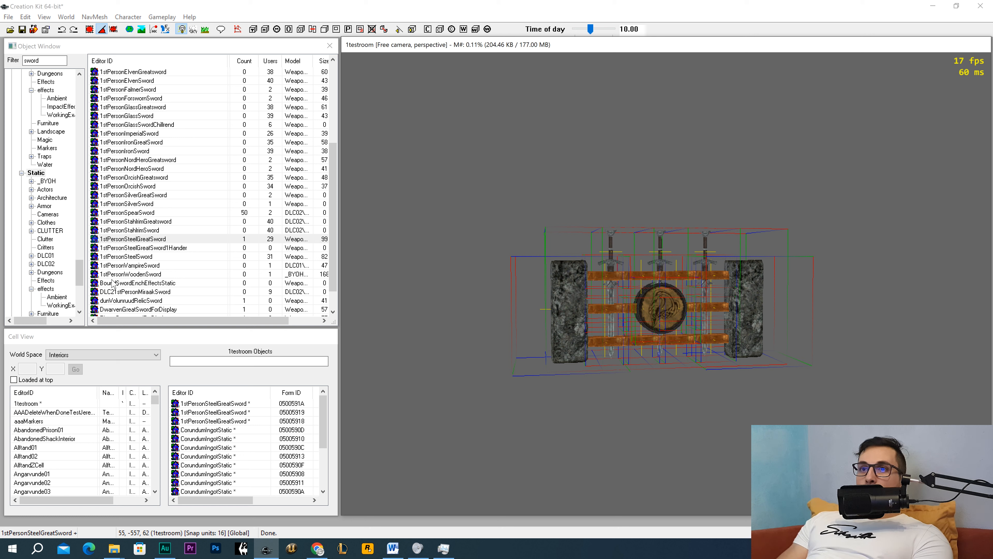
# Step: Switch the cell list's world space to Tamriel
pyautogui.moveTo(156, 405); pyautogui.dragTo(156, 427)
pyautogui.click(102, 356)
pyautogui.moveTo(156, 260); pyautogui.dragTo(163, 356)
pyautogui.click(56, 304)
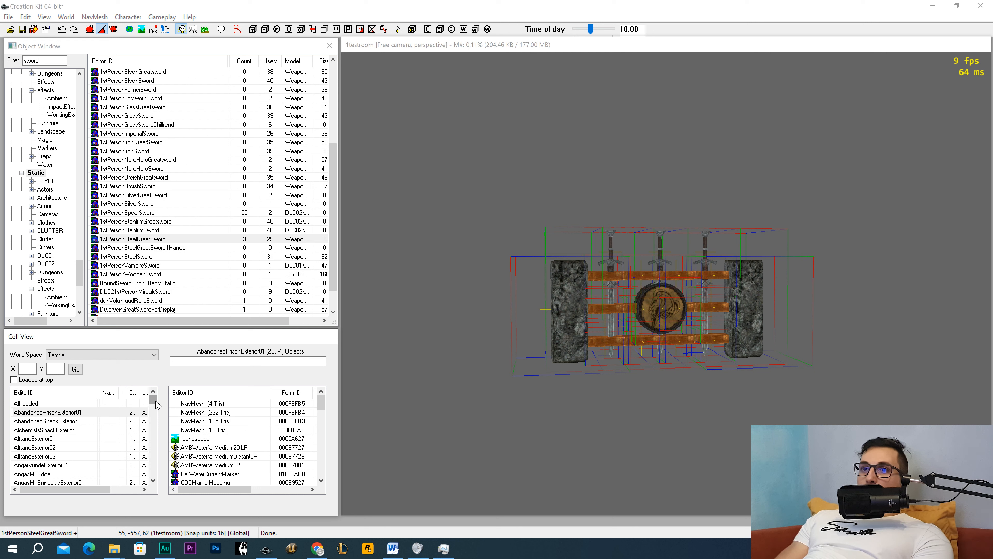
# Step: Find the exterior cell WhiterunExterior01 in the Tamriel cell list and load it for editing
pyautogui.moveTo(156, 402); pyautogui.dragTo(161, 429)
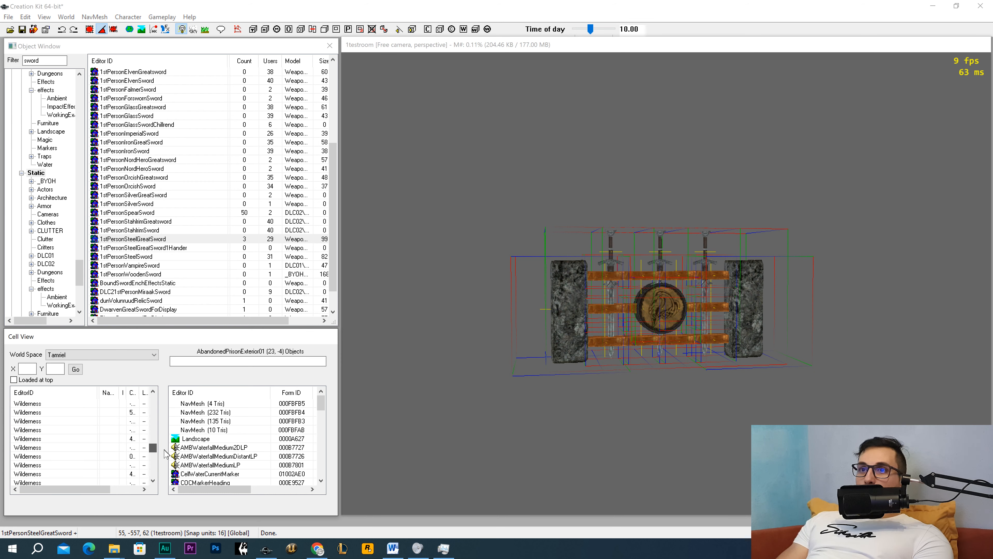
pyautogui.moveTo(163, 469); pyautogui.dragTo(160, 483)
pyautogui.scroll(10, 125, 446)
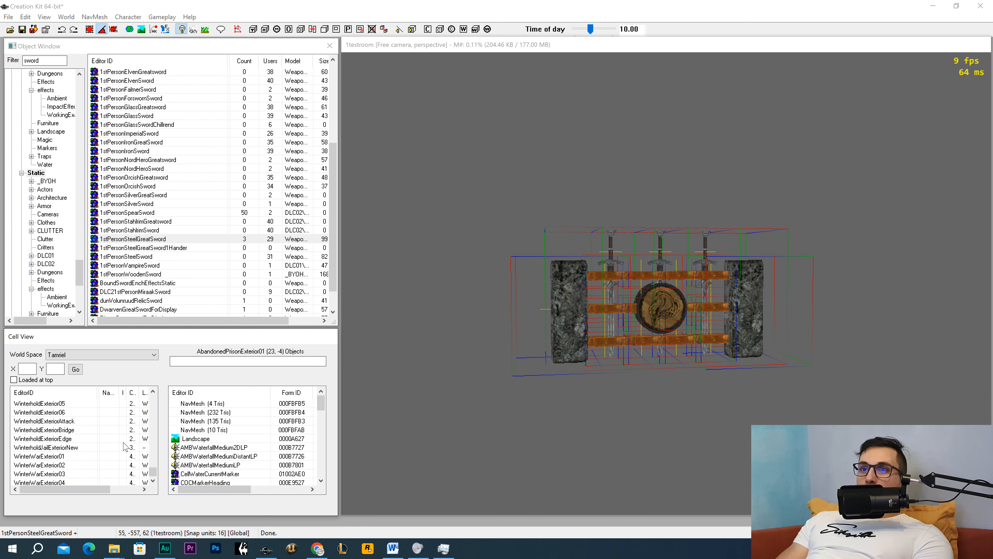
pyautogui.scroll(3, 110, 446)
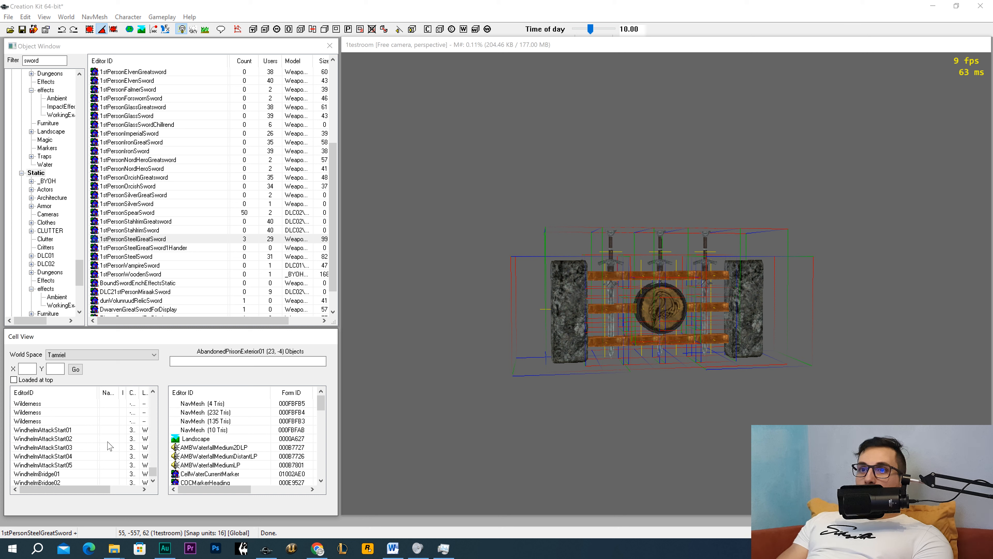
pyautogui.scroll(10, 109, 446)
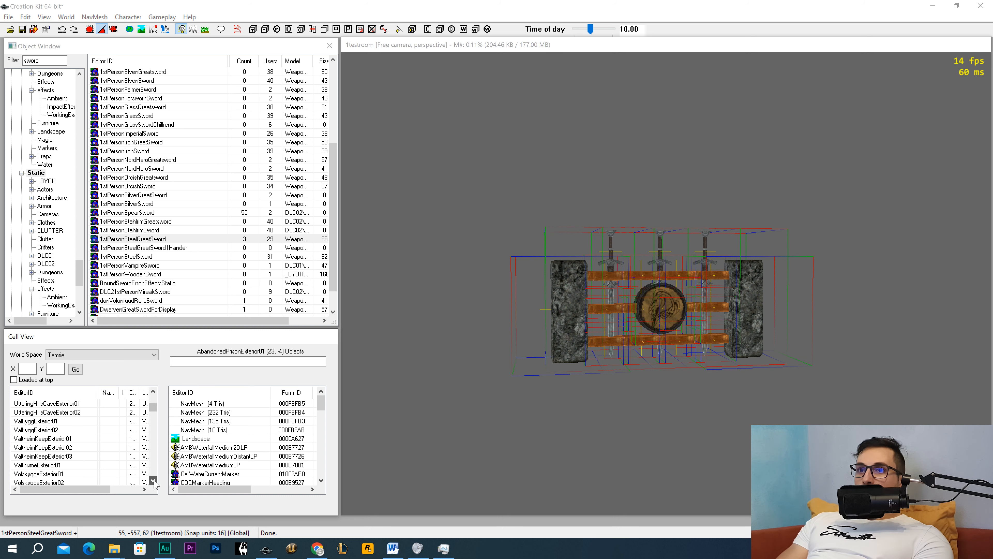
pyautogui.scroll(-4, 155, 484)
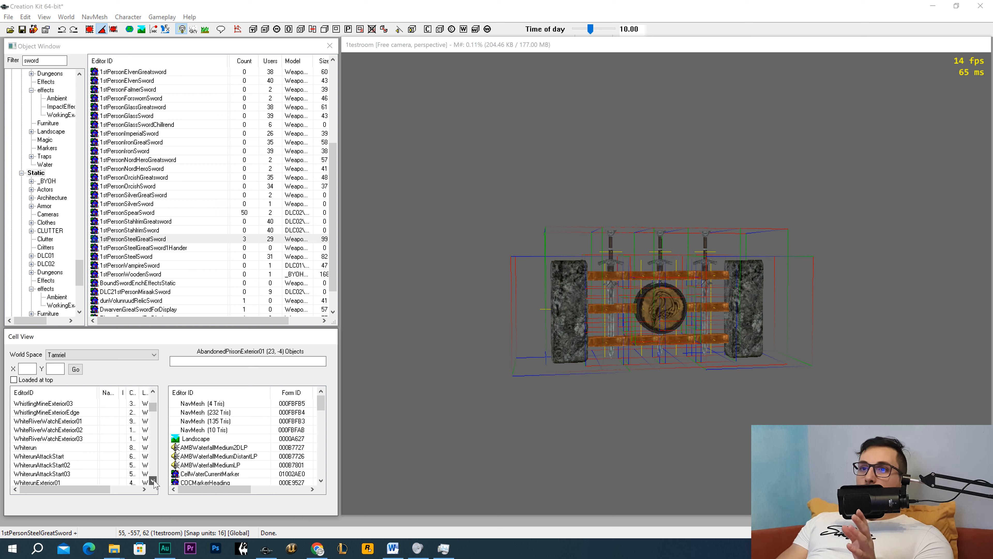
pyautogui.click(153, 480)
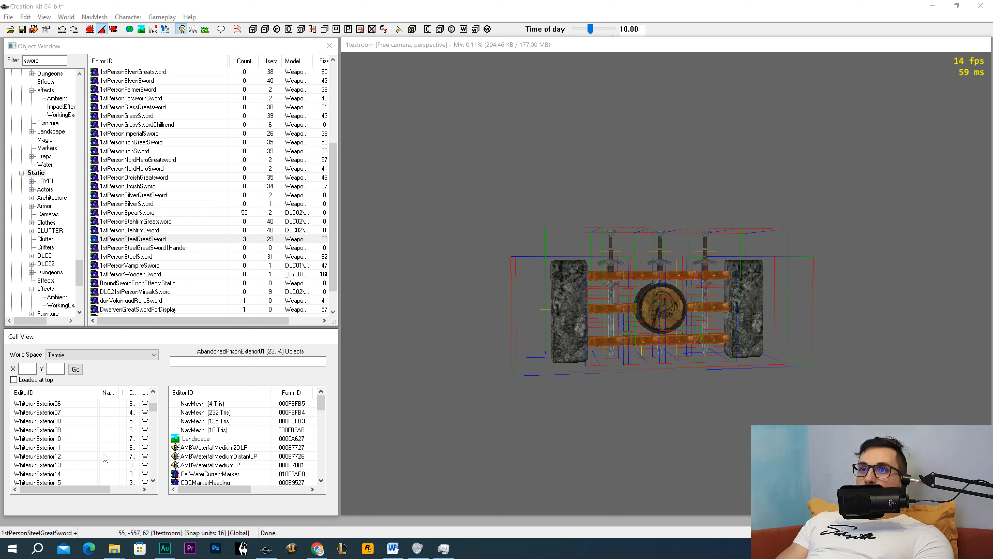
pyautogui.scroll(-3, 104, 458)
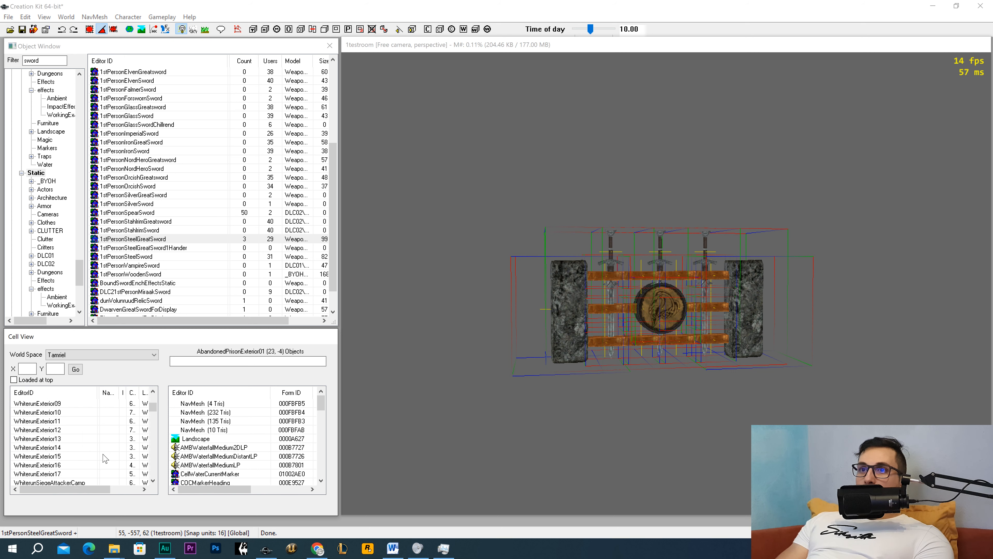
pyautogui.scroll(3, 59, 446)
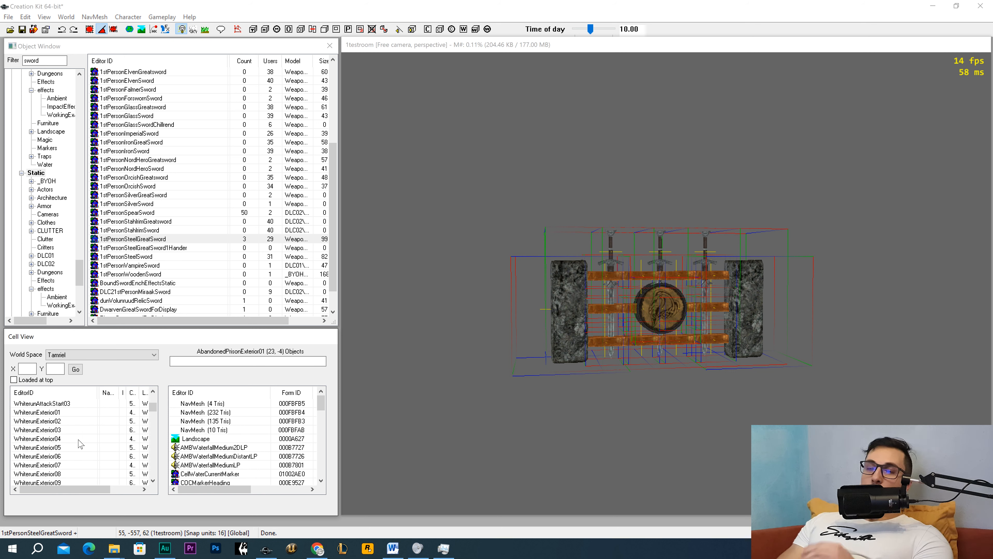
pyautogui.click(62, 412)
pyautogui.doubleClick(62, 412)
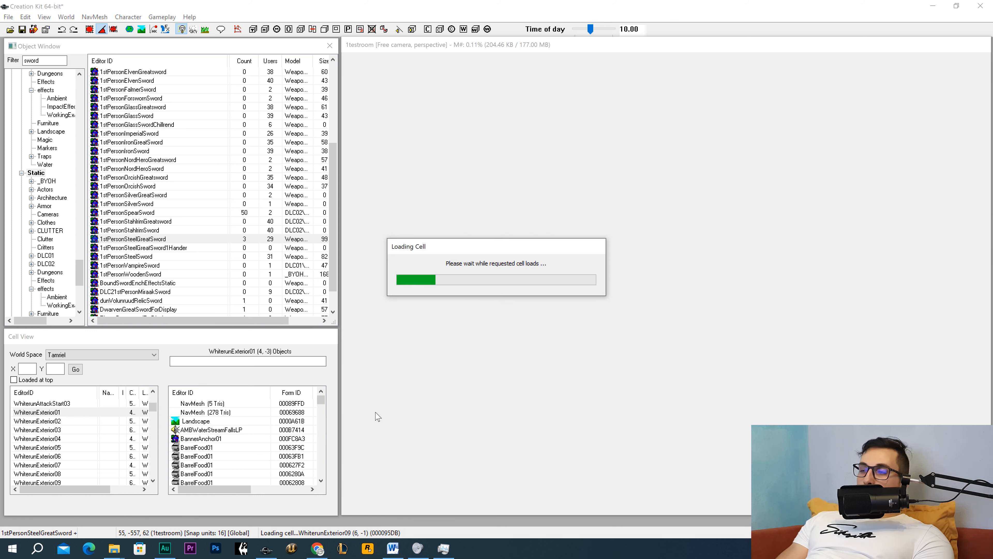
pyautogui.moveTo(171, 552)
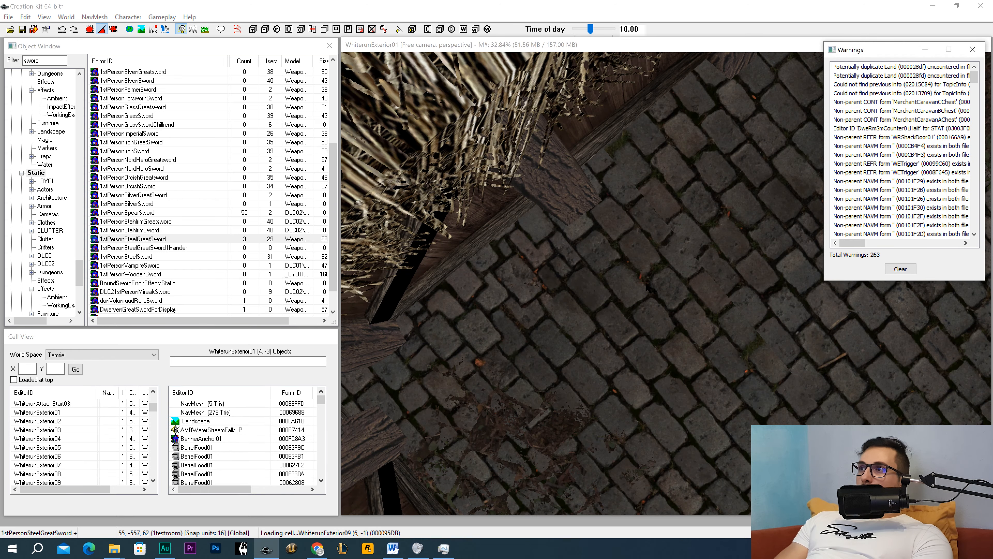
# Step: Paste the copied fence onto the open ground in front of the thatched hay shelter in the WhiterunAttackStart03 cell
pyautogui.click(705, 249)
pyautogui.scroll(-10, 721, 258)
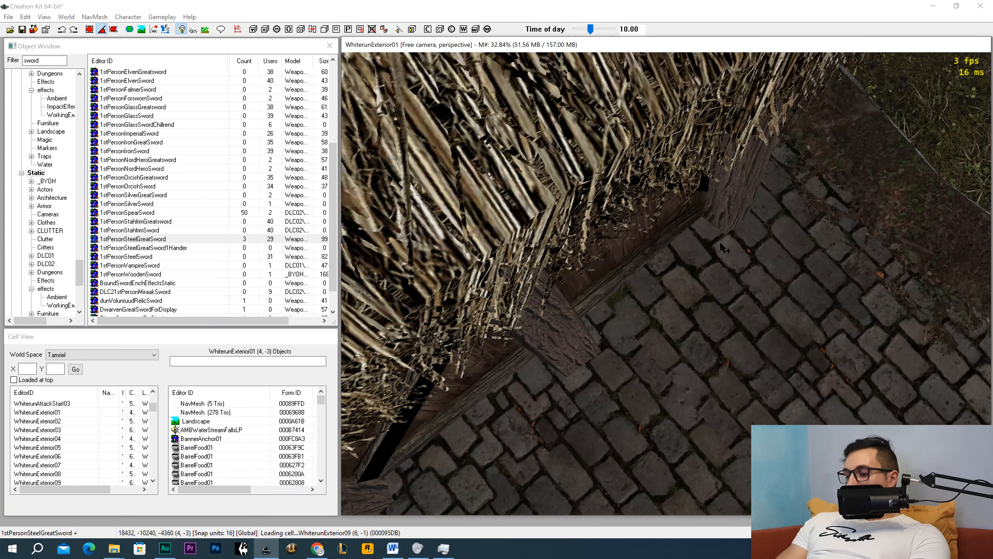
pyautogui.scroll(5, 745, 281)
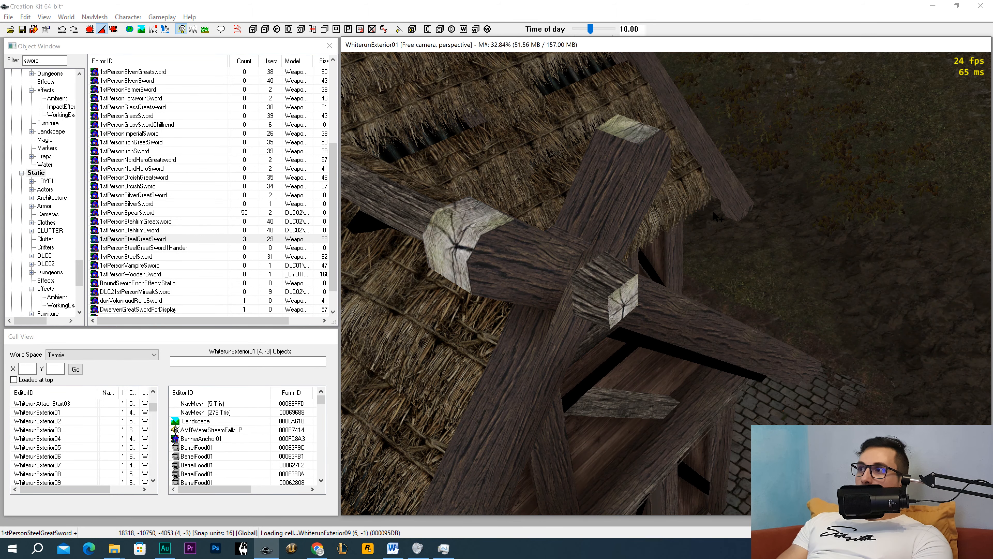
pyautogui.keyDown('shift'); pyautogui.moveTo(755, 312); pyautogui.dragTo(872, 360, button='middle'); pyautogui.keyUp('shift')
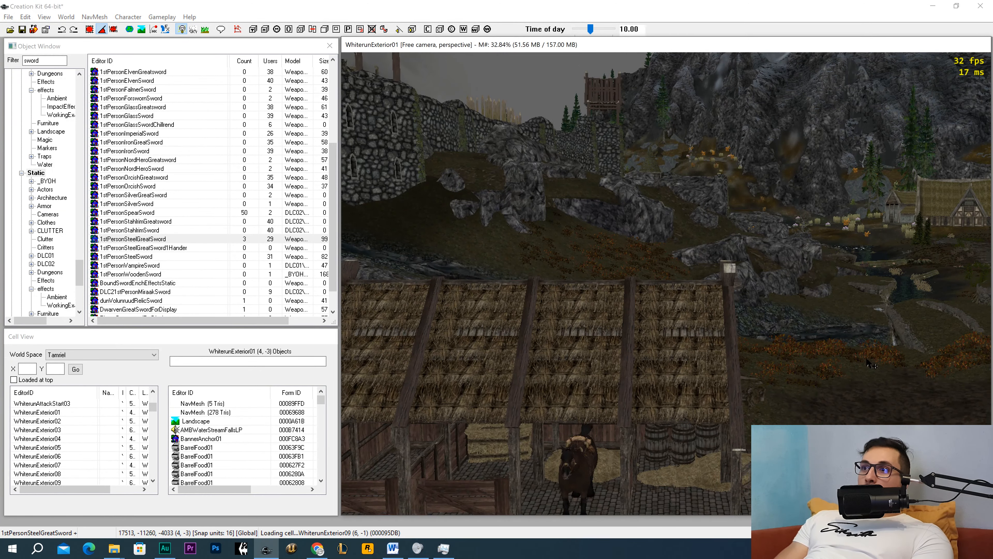
pyautogui.scroll(5, 871, 360)
pyautogui.moveTo(785, 331); pyautogui.dragTo(553, 371, button='middle')
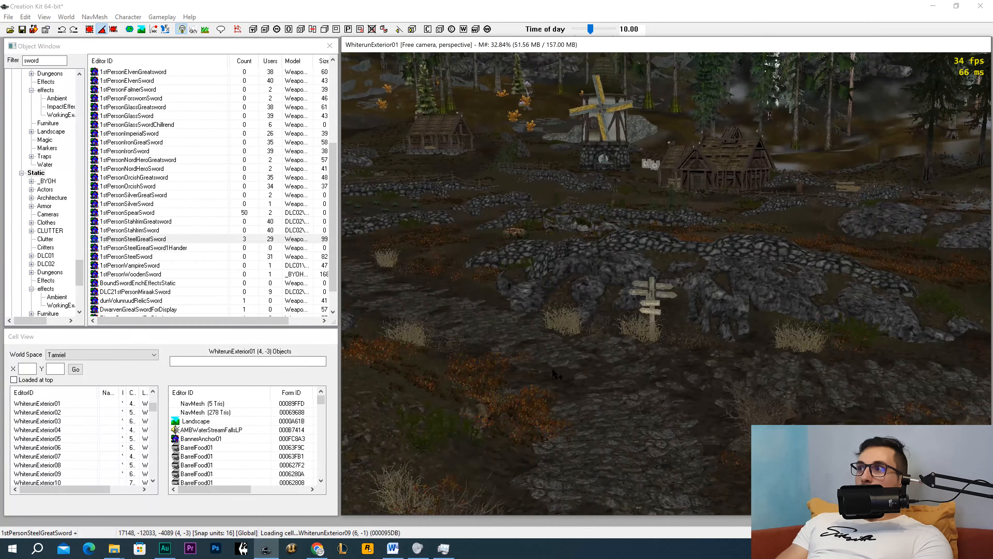
pyautogui.scroll(5, 630, 231)
pyautogui.moveTo(630, 231); pyautogui.dragTo(667, 321, button='middle')
pyautogui.scroll(3, 691, 246)
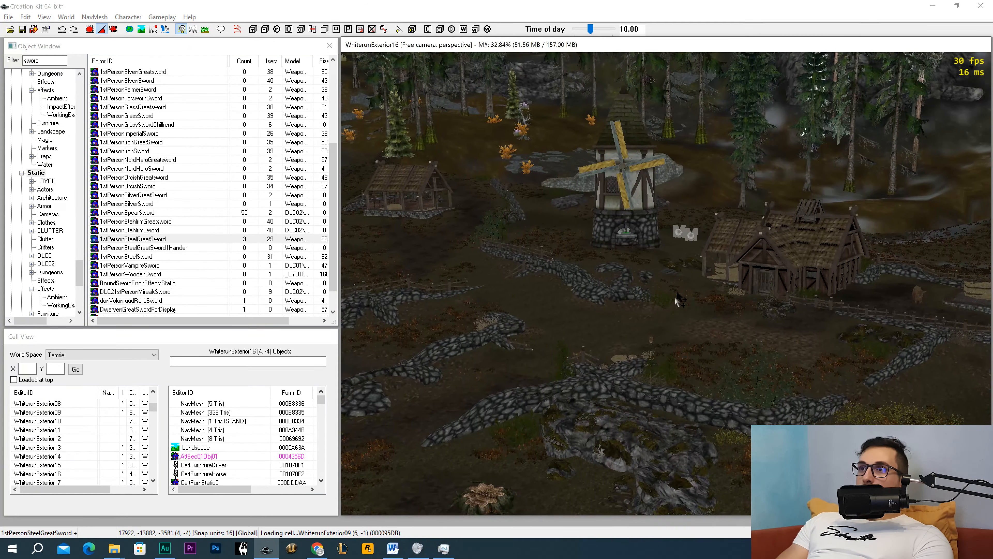
pyautogui.scroll(5, 691, 250)
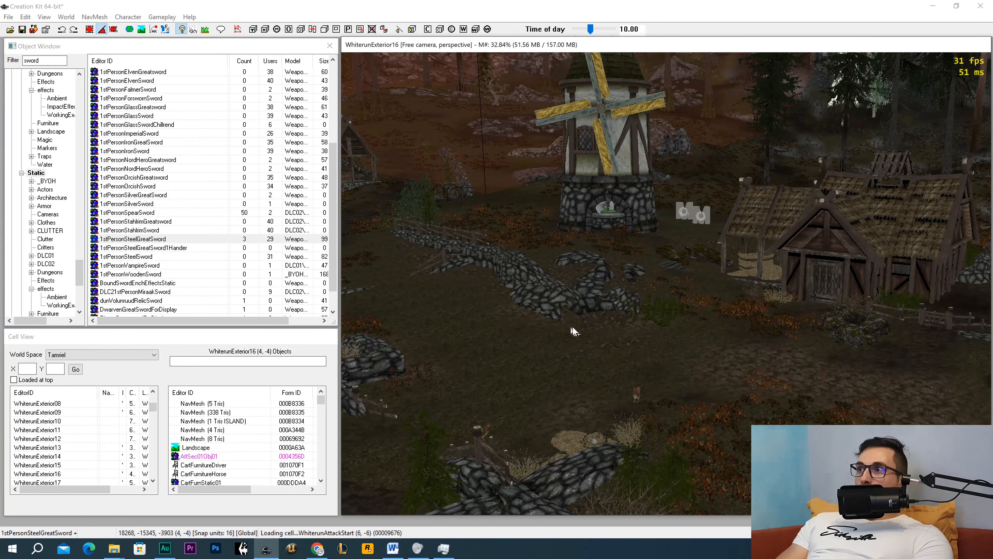
pyautogui.moveTo(574, 328); pyautogui.dragTo(891, 381, button='middle')
pyautogui.scroll(3, 796, 258)
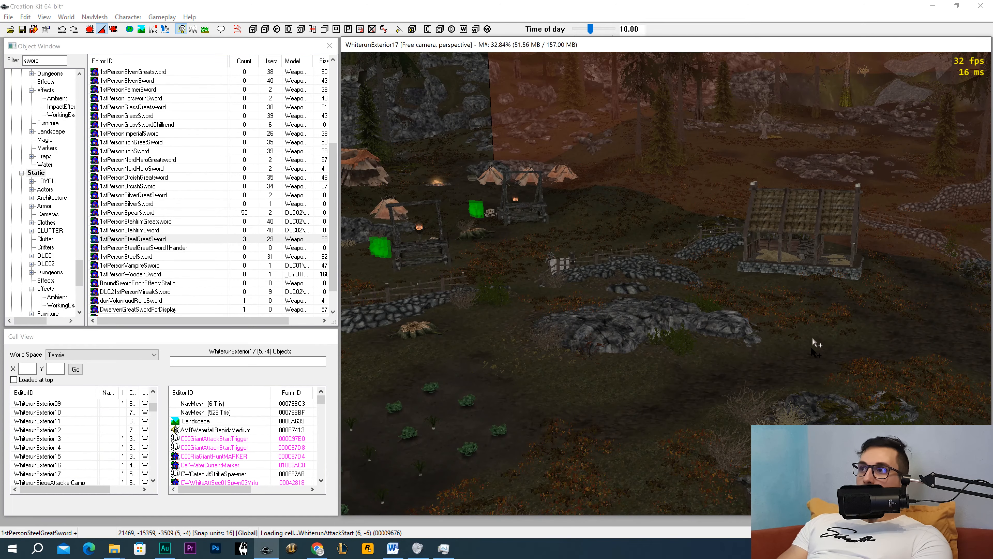
pyautogui.moveTo(812, 337); pyautogui.dragTo(757, 387, button='middle')
pyautogui.scroll(2, 759, 339)
pyautogui.scroll(-5, 821, 348)
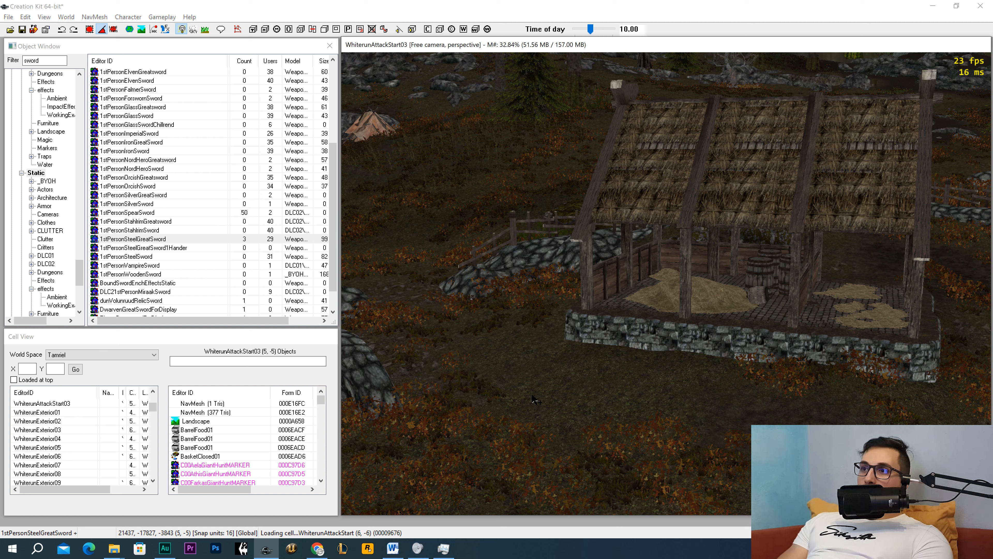
pyautogui.hotkey('ctrl', 'z')
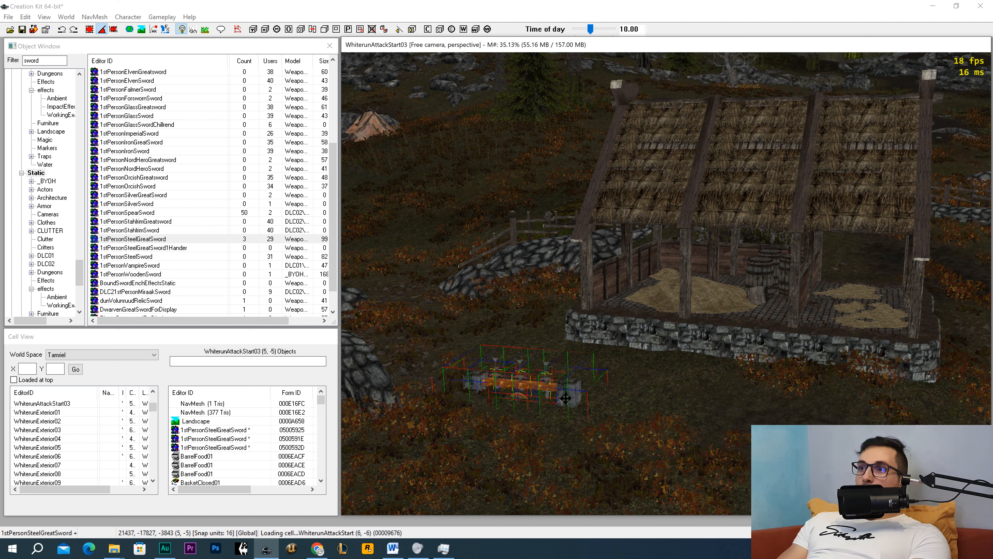
# Step: Raise the pasted fence along Z until all three rails and the shield stand above the ground
pyautogui.scroll(2, 567, 402)
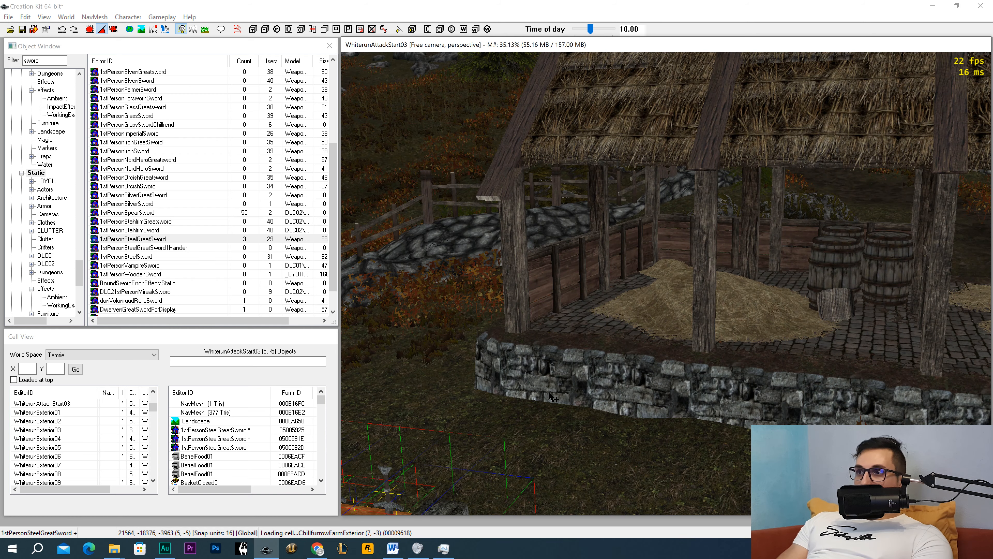
pyautogui.scroll(2, 550, 396)
pyautogui.moveTo(551, 397); pyautogui.dragTo(564, 391, button='middle')
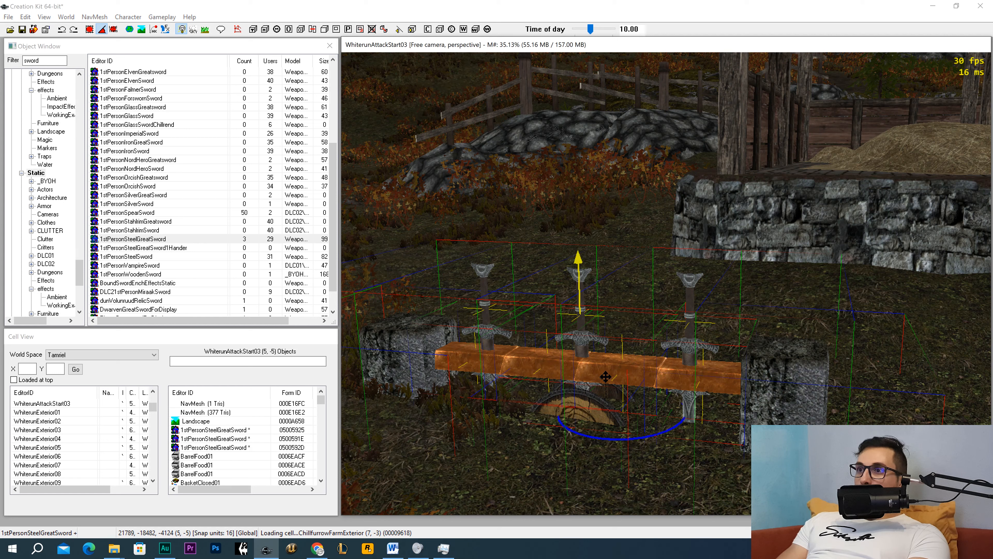
pyautogui.moveTo(606, 377); pyautogui.dragTo(604, 243)
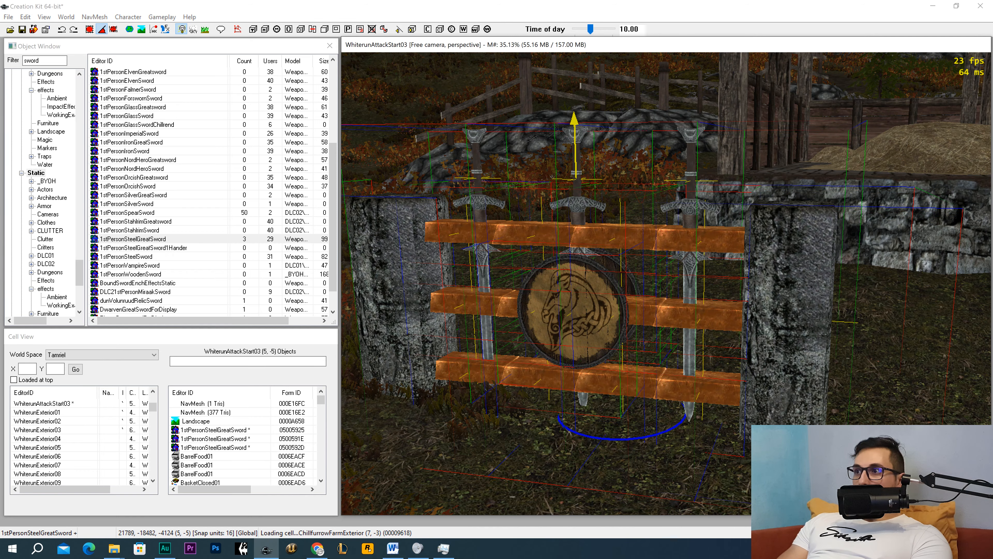
# Step: Turn off angle snapping and inspect the raised fence from the front and from its right-hand end
pyautogui.keyDown('shift'); pyautogui.moveTo(607, 235); pyautogui.dragTo(635, 245, button='middle'); pyautogui.keyUp('shift')
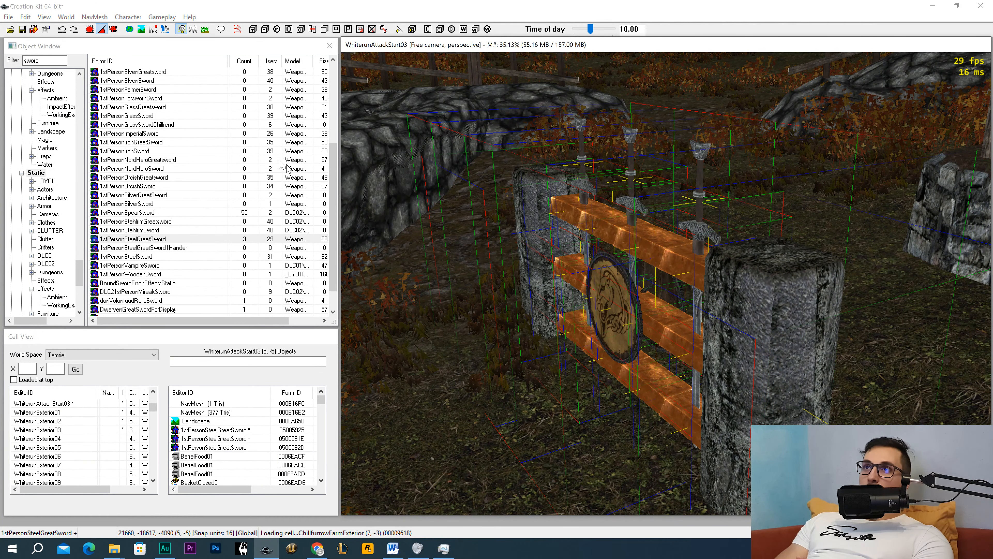
pyautogui.click(102, 29)
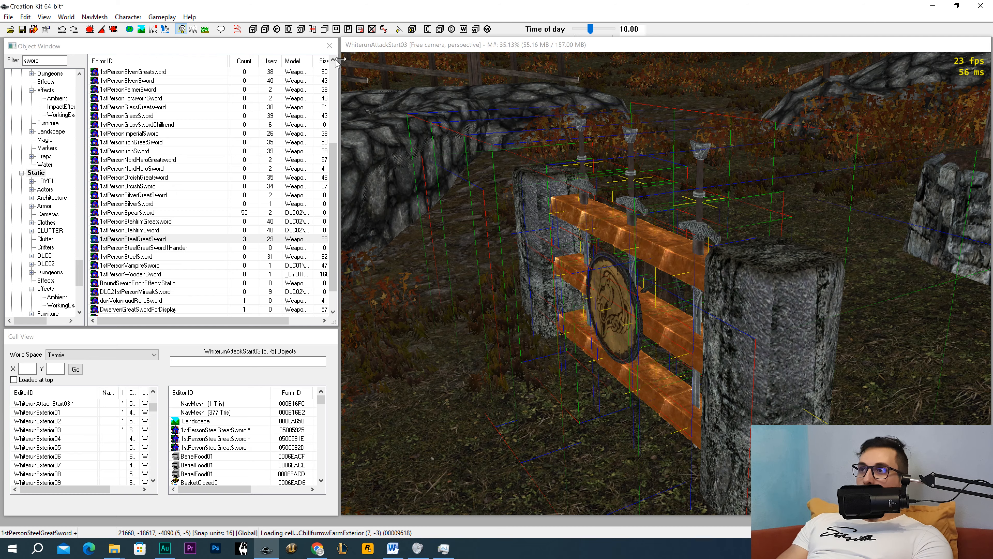
pyautogui.click(371, 46)
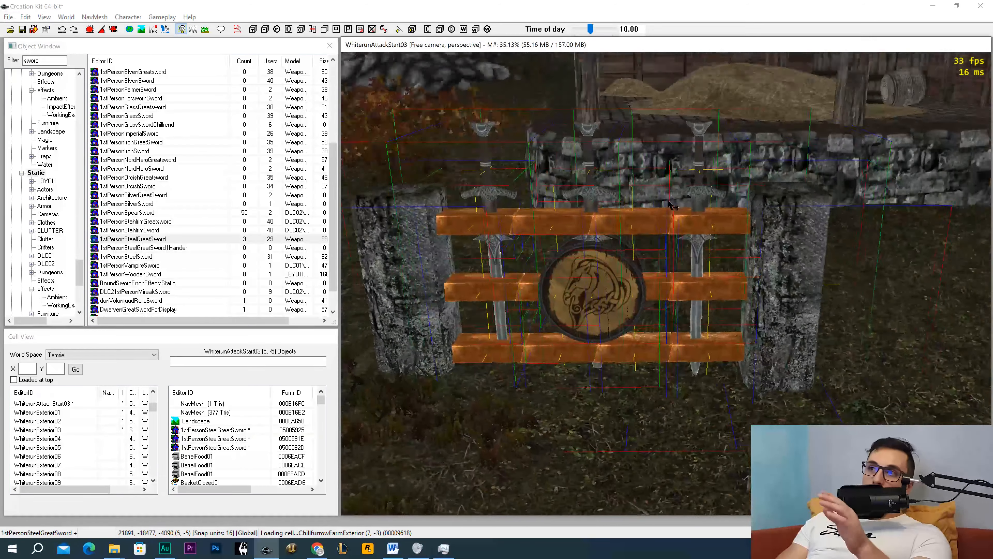
pyautogui.keyDown('shift'); pyautogui.moveTo(668, 201); pyautogui.dragTo(658, 214, button='middle'); pyautogui.keyUp('shift')
pyautogui.scroll(-3, 658, 213)
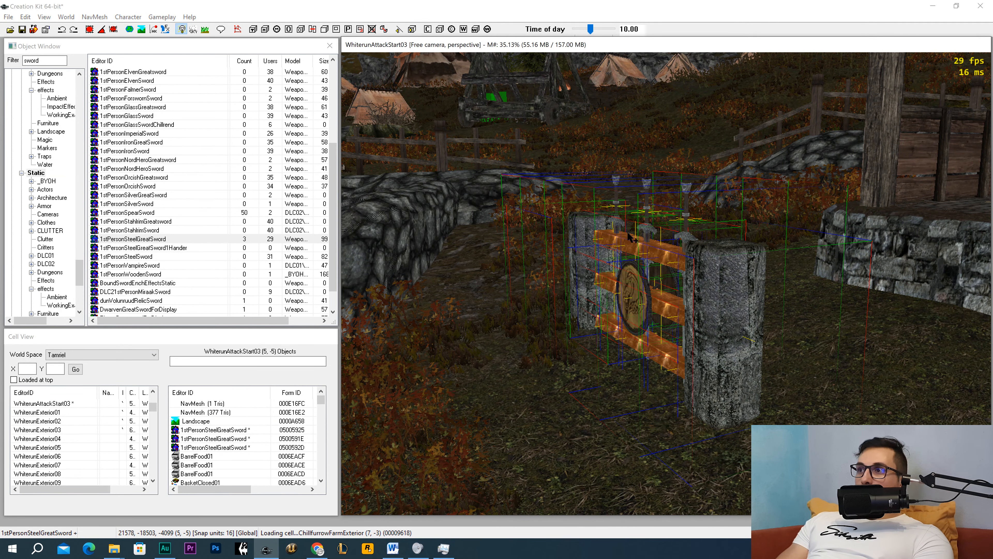
# Step: Duplicate the fence section in front of the hay shelter and move the copy along the fence line beyond its end pillar
pyautogui.keyDown('shift'); pyautogui.moveTo(681, 231); pyautogui.dragTo(759, 230, button='middle'); pyautogui.keyUp('shift')
pyautogui.scroll(5, 745, 223)
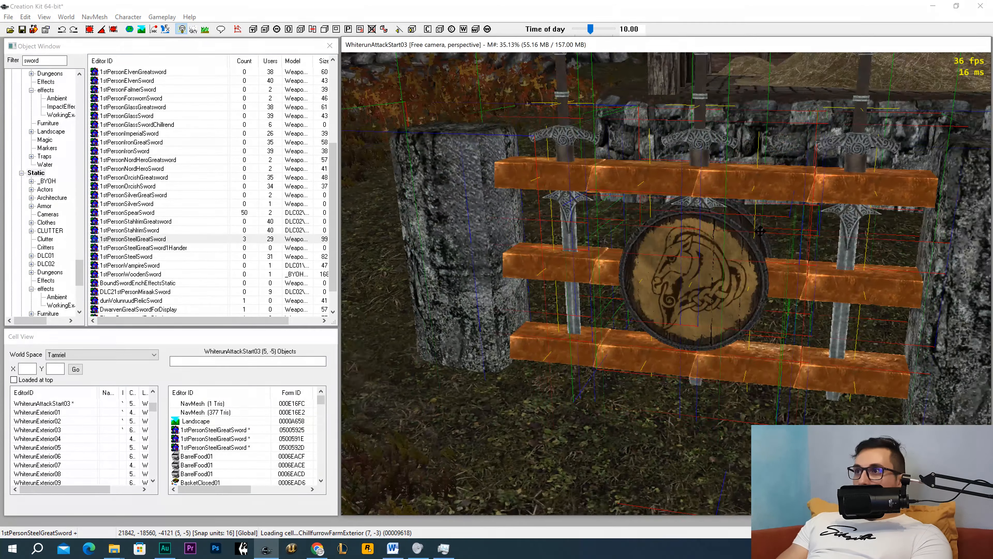
pyautogui.scroll(-5, 759, 230)
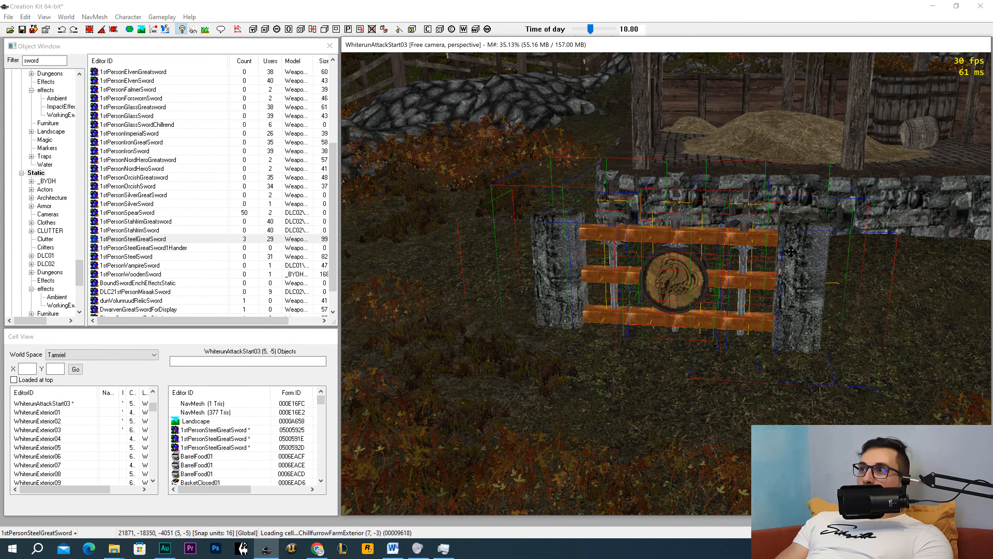
pyautogui.hotkey('ctrl', 'd')
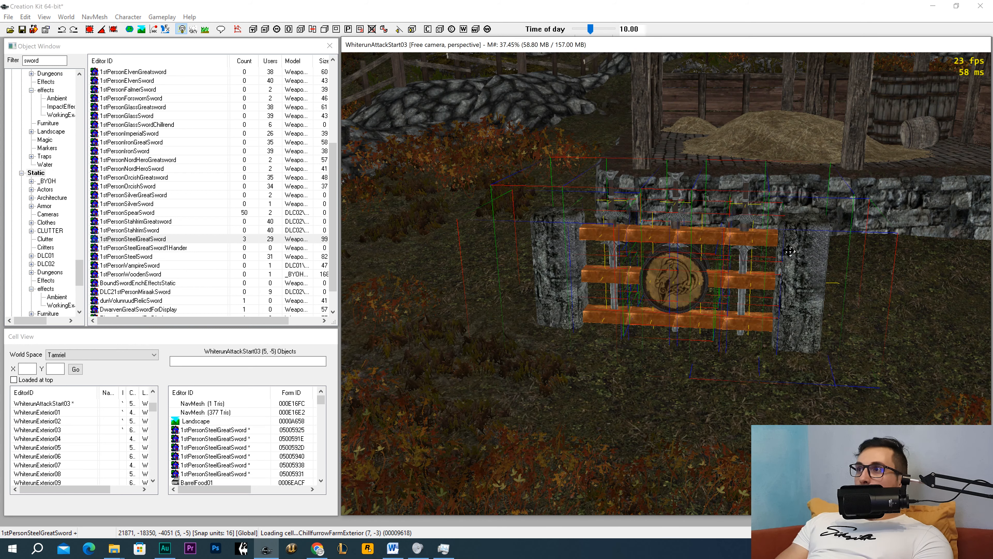
pyautogui.moveTo(687, 233); pyautogui.dragTo(859, 232)
# Step: Close the gap between the first and second sections by fitting their adjoining stone pillars together
pyautogui.keyDown('shift'); pyautogui.moveTo(665, 219); pyautogui.dragTo(661, 291, button='middle'); pyautogui.keyUp('shift')
pyautogui.scroll(6, 661, 290)
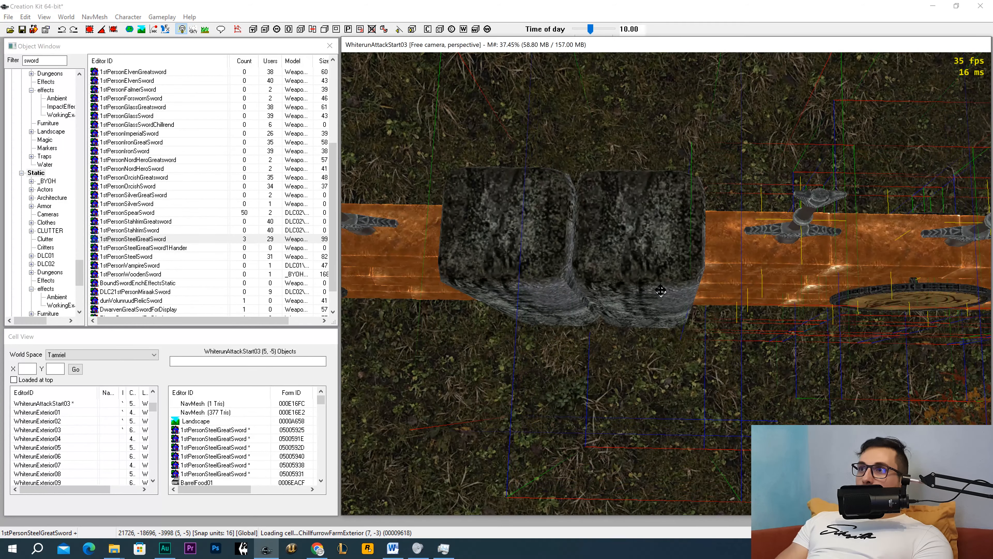
pyautogui.moveTo(660, 290); pyautogui.dragTo(637, 271)
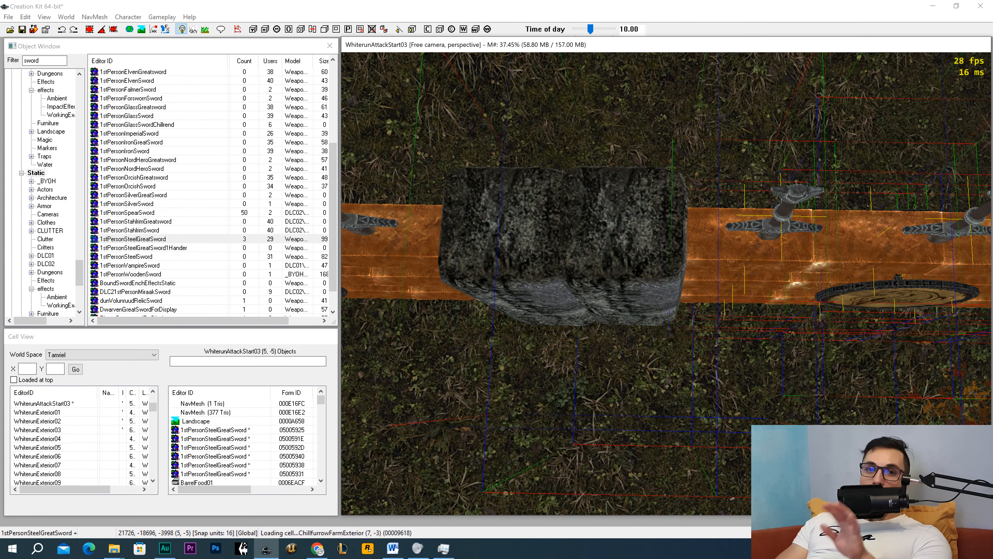
# Step: Duplicate the second section and move the copy past its end pillar as the third section of the fence
pyautogui.keyDown('shift'); pyautogui.moveTo(637, 271); pyautogui.dragTo(642, 219, button='middle'); pyautogui.keyUp('shift')
pyautogui.scroll(-4, 656, 260)
pyautogui.moveTo(656, 260)
pyautogui.keyDown('shift'); pyautogui.mouseDown(button='middle')
pyautogui.moveTo(676, 267)
pyautogui.moveTo(645, 276)
pyautogui.mouseUp(button='middle'); pyautogui.keyUp('shift')
pyautogui.hotkey('ctrl', 'd')
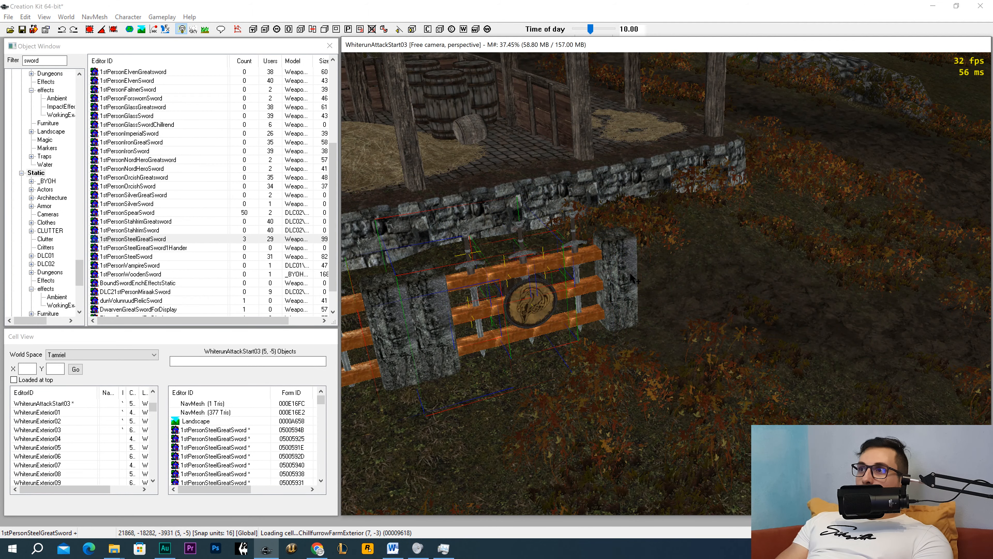
pyautogui.moveTo(625, 275); pyautogui.dragTo(825, 240)
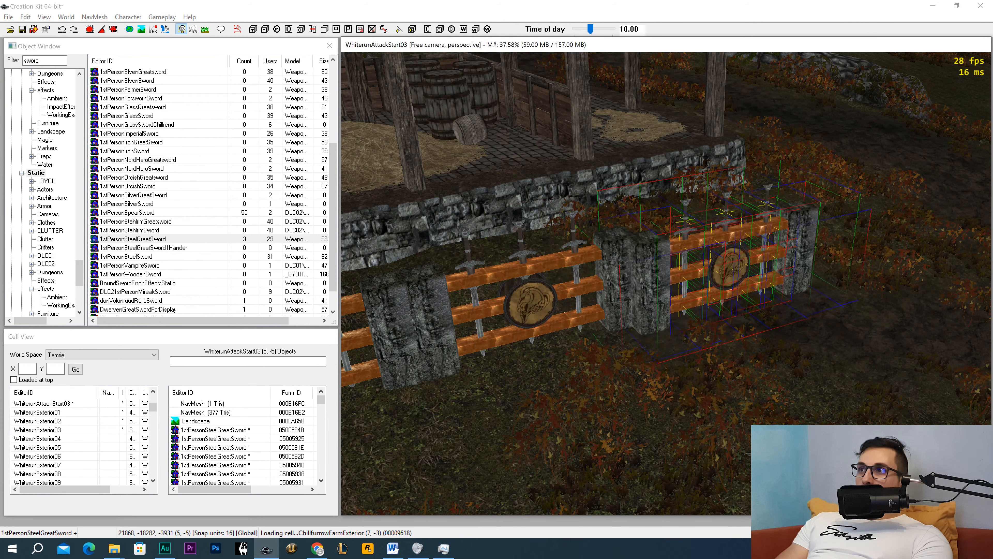
# Step: Nudge the third section until its stone pillar fits flush against the second section's end pillar
pyautogui.keyDown('shift'); pyautogui.moveTo(794, 219); pyautogui.dragTo(798, 427, button='middle'); pyautogui.keyUp('shift')
pyautogui.scroll(5, 768, 250)
pyautogui.scroll(5, 798, 427)
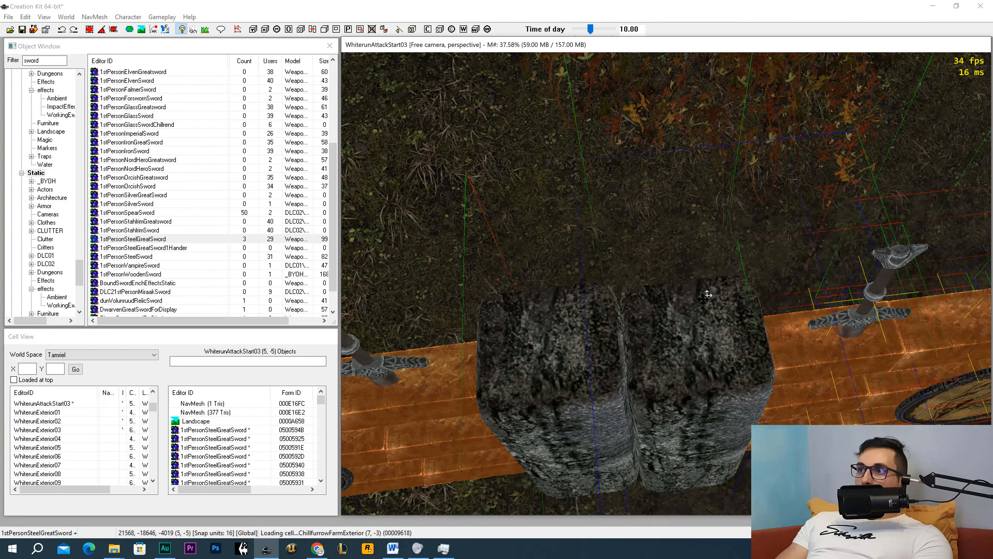
pyautogui.moveTo(798, 376); pyautogui.dragTo(782, 365)
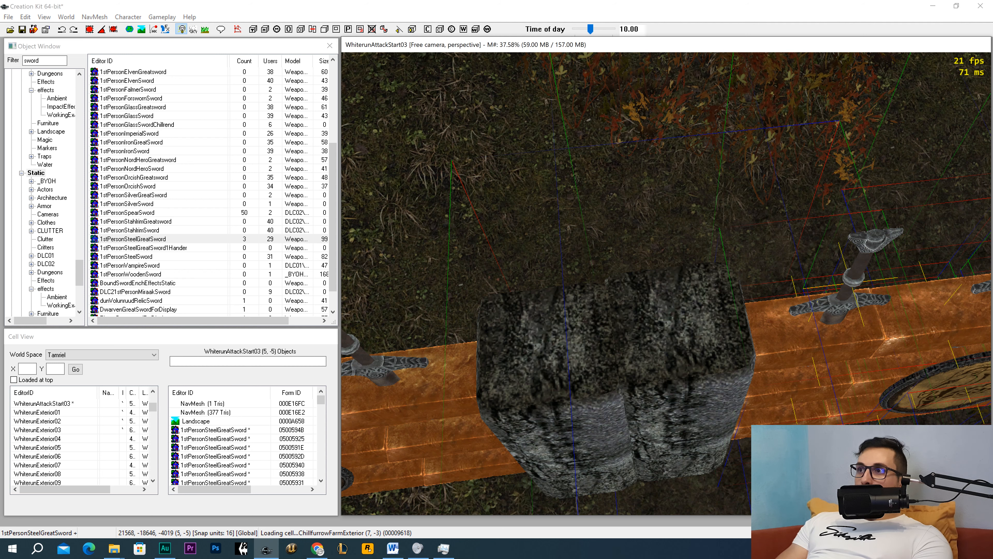
pyautogui.moveTo(704, 333); pyautogui.dragTo(682, 336)
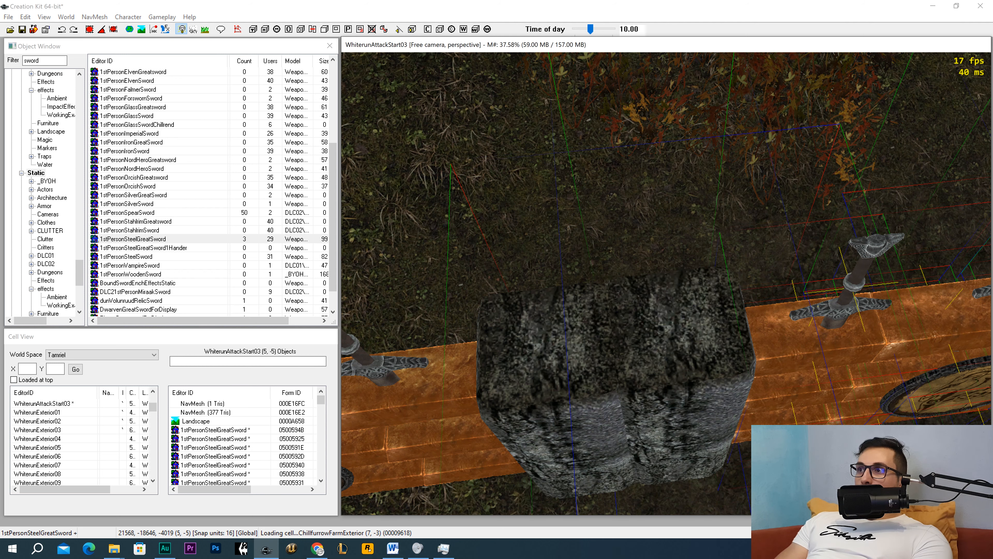
# Step: Duplicate the third section and extend the fence with the copy as a fourth section past the end pillar
pyautogui.keyDown('shift'); pyautogui.moveTo(682, 335); pyautogui.dragTo(640, 287, button='middle'); pyautogui.keyUp('shift')
pyautogui.scroll(-5, 662, 275)
pyautogui.hotkey('ctrl', 'd')
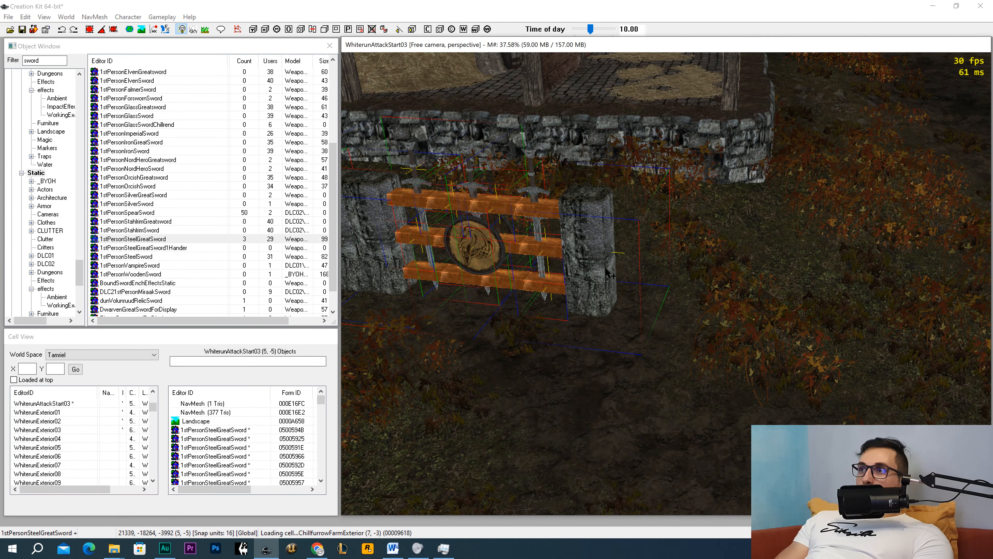
pyautogui.moveTo(601, 288); pyautogui.dragTo(812, 273)
pyautogui.scroll(4, 812, 270)
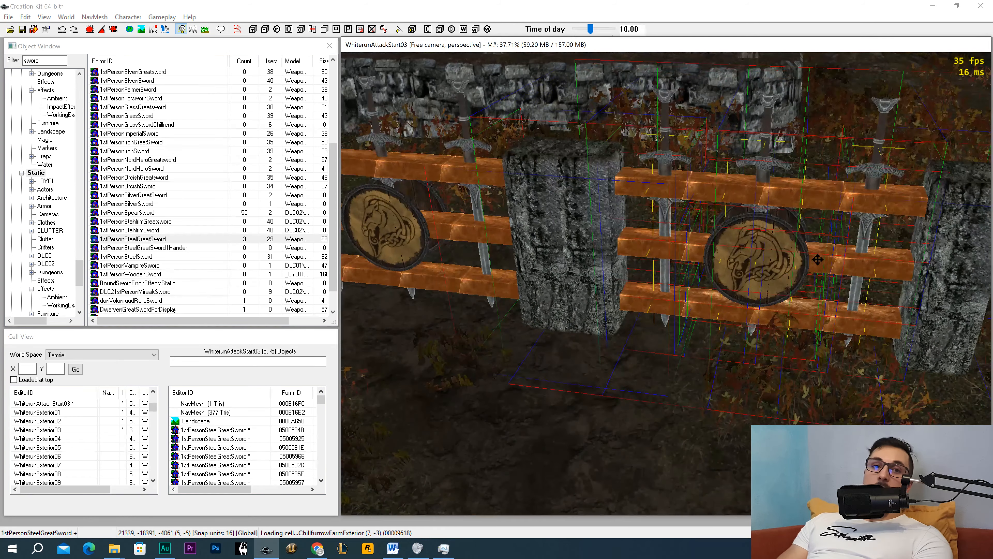
# Step: Rotate the fourth section slightly toward the shelter and fit its pillar against the third section's end pillar
pyautogui.moveTo(815, 262); pyautogui.dragTo(831, 290, button='middle')
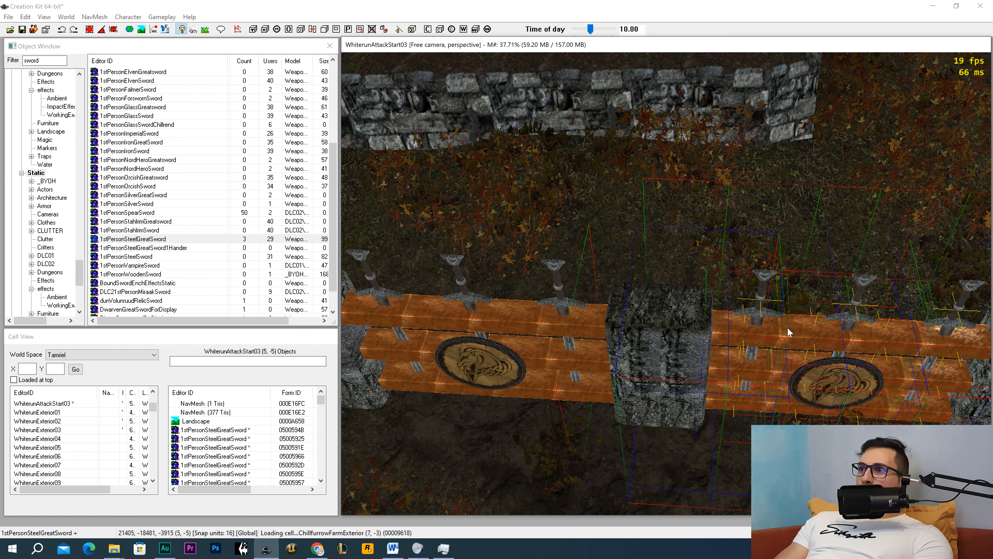
pyautogui.moveTo(788, 328); pyautogui.dragTo(794, 329, button='right')
pyautogui.moveTo(783, 337); pyautogui.dragTo(803, 299)
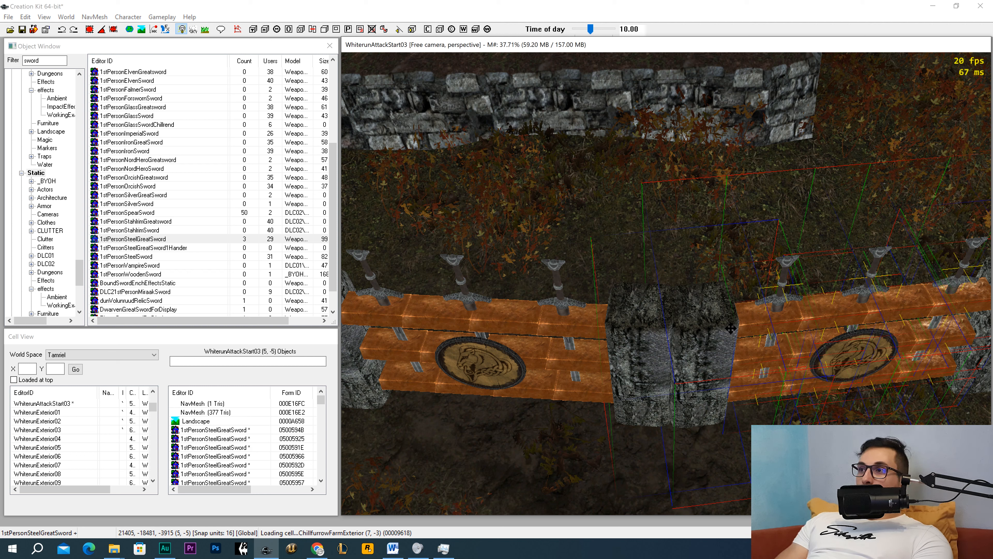
pyautogui.moveTo(725, 330); pyautogui.dragTo(724, 325)
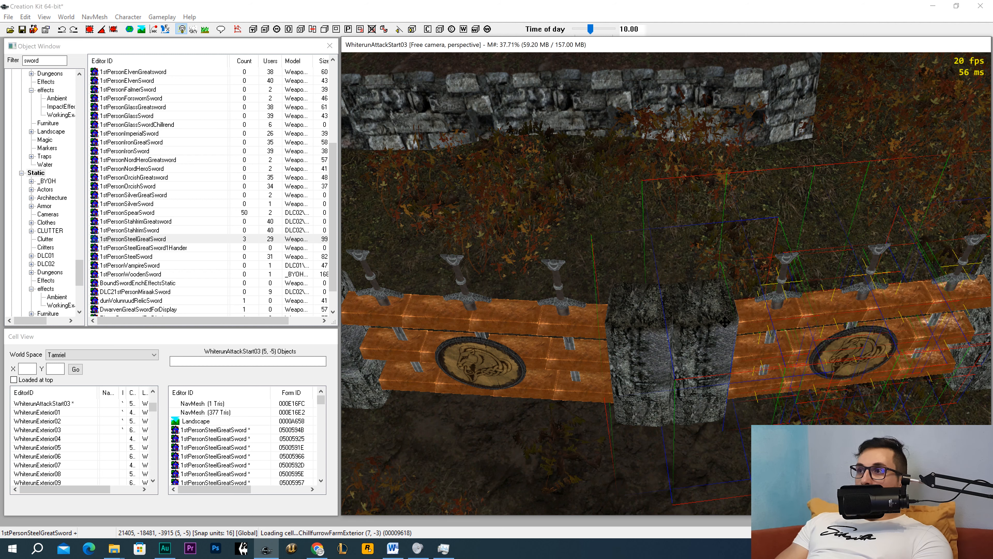
pyautogui.scroll(4, 724, 325)
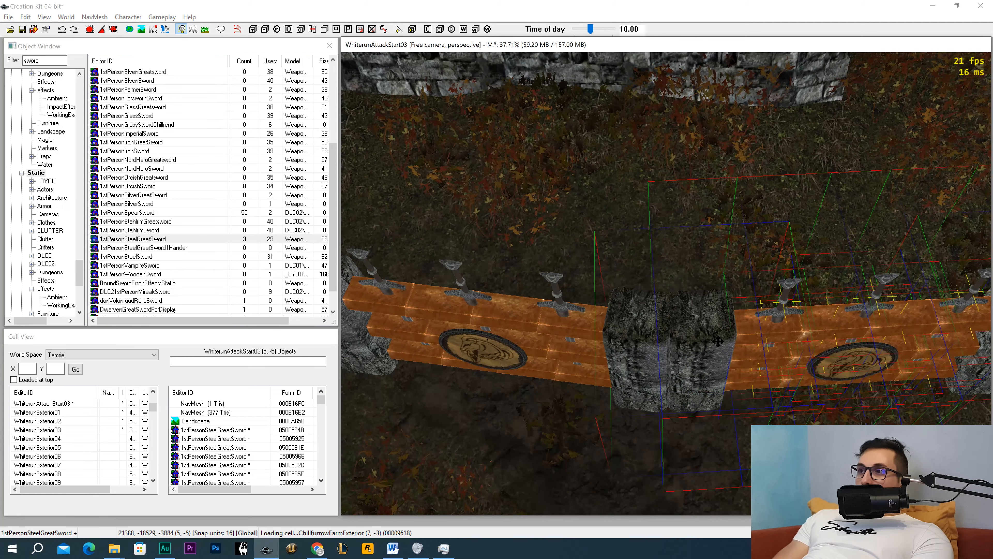
pyautogui.scroll(2, 719, 337)
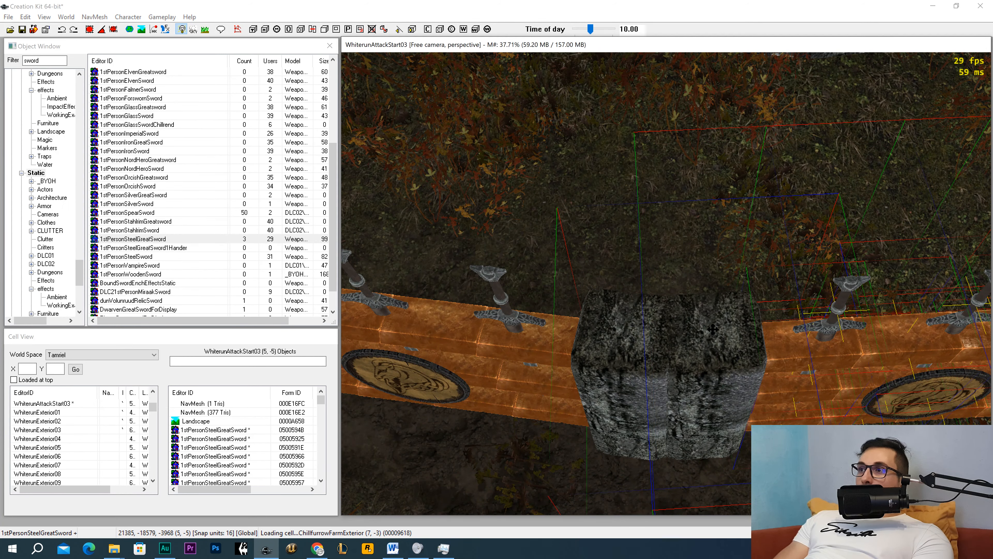
pyautogui.scroll(2, 716, 343)
# Step: Lower the fourth section along Z to follow the falling ground, checking it from the front and the end
pyautogui.keyDown('shift'); pyautogui.moveTo(716, 344); pyautogui.dragTo(704, 281, button='middle'); pyautogui.keyUp('shift')
pyautogui.scroll(-6, 704, 298)
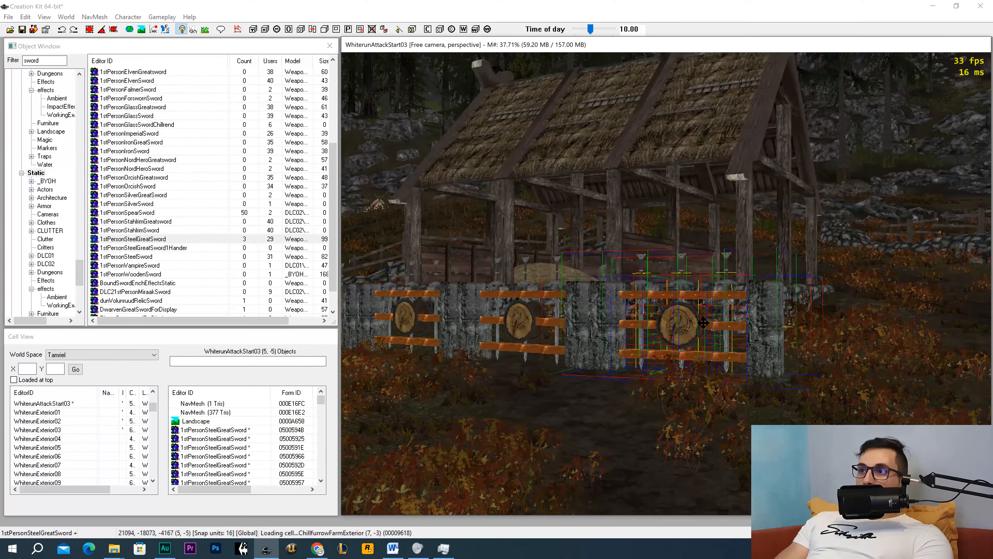
pyautogui.scroll(5, 700, 320)
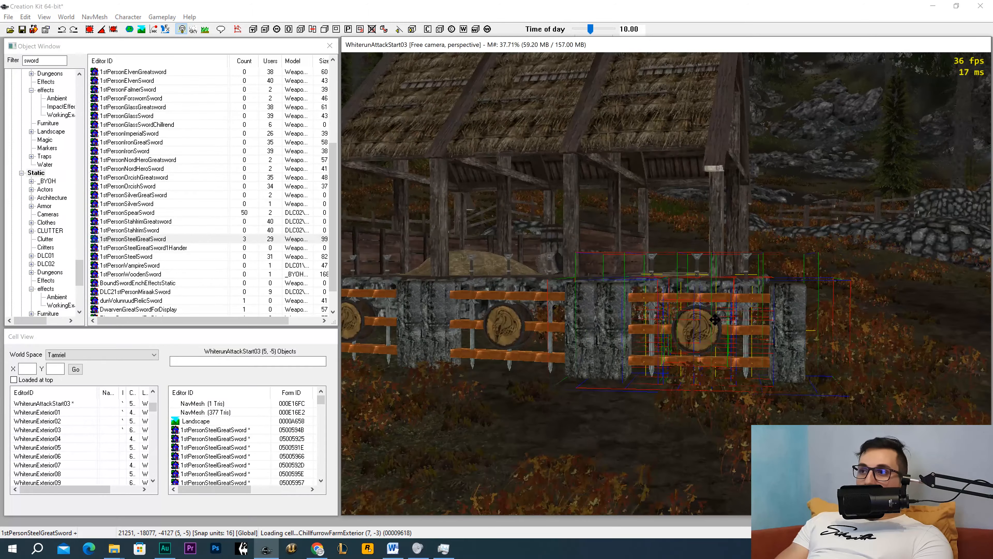
pyautogui.keyDown('shift'); pyautogui.moveTo(714, 294); pyautogui.dragTo(708, 281, button='middle'); pyautogui.keyUp('shift')
pyautogui.scroll(2, 705, 282)
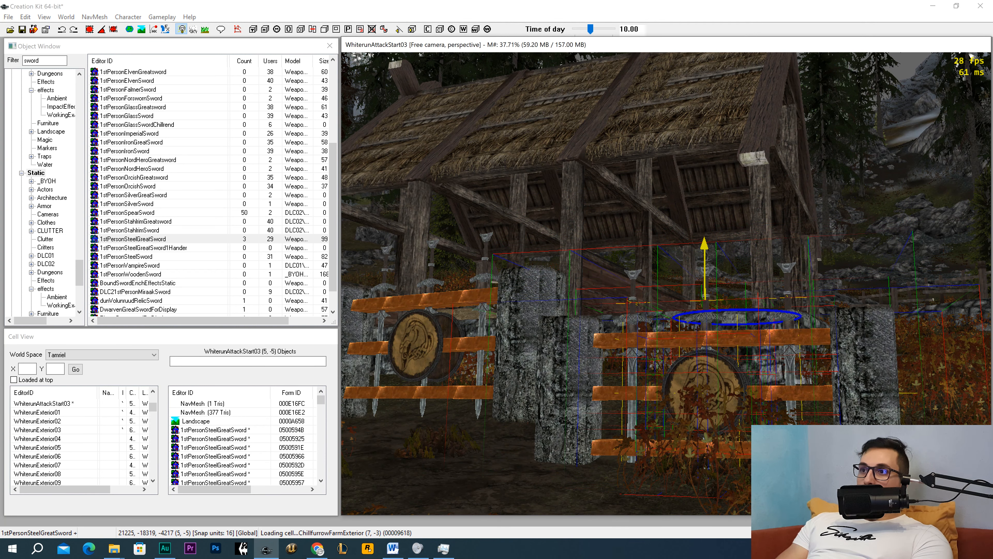
pyautogui.keyDown('shift'); pyautogui.moveTo(576, 381); pyautogui.dragTo(666, 380, button='middle'); pyautogui.keyUp('shift')
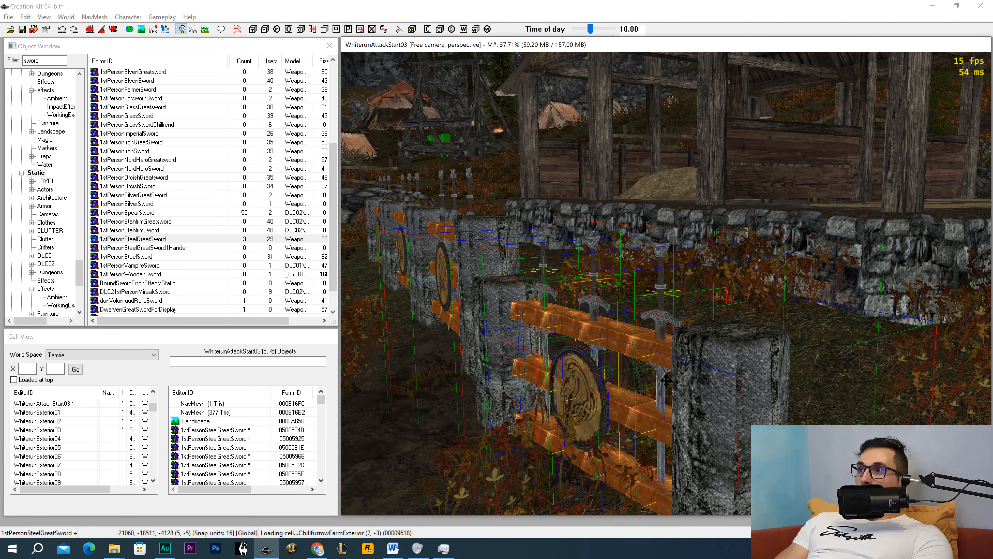
# Step: Paste another fence copy beyond the fourth section and rotate it to form a corner at the end pillar
pyautogui.keyDown('shift'); pyautogui.moveTo(666, 380); pyautogui.dragTo(736, 379, button='middle'); pyautogui.keyUp('shift')
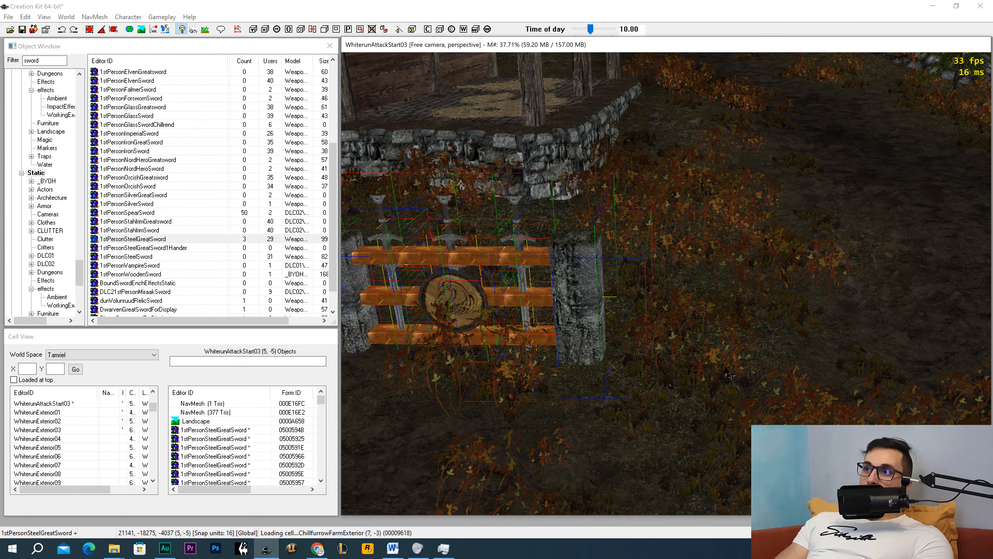
pyautogui.scroll(2, 726, 369)
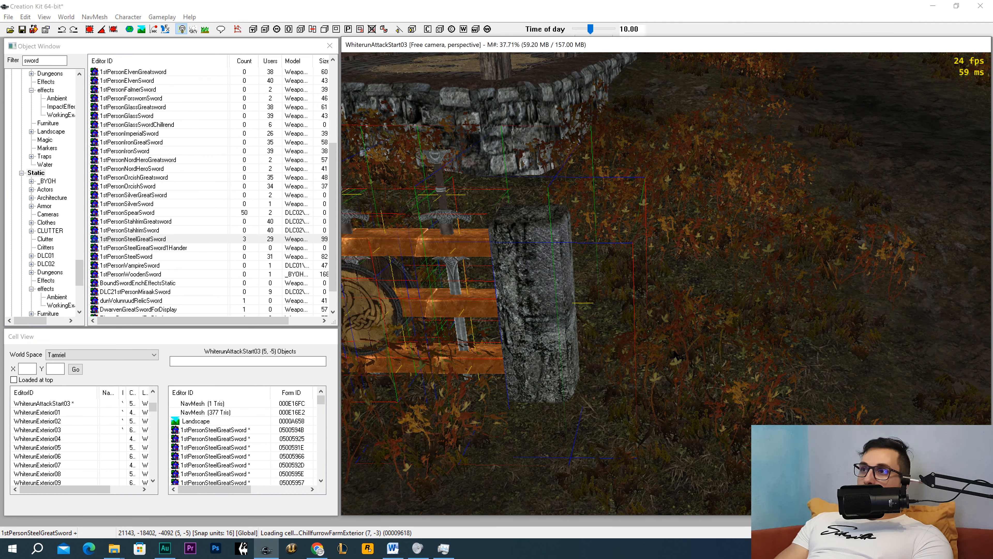
pyautogui.hotkey('ctrl', 'v')
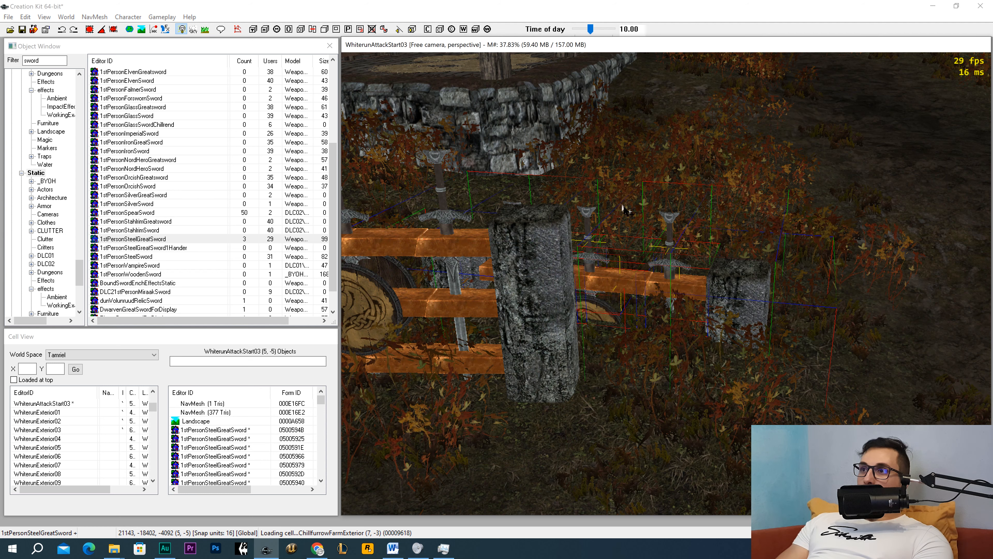
pyautogui.moveTo(724, 279); pyautogui.dragTo(733, 286, button='right')
pyautogui.keyDown('shift'); pyautogui.moveTo(733, 286); pyautogui.dragTo(698, 335, button='middle'); pyautogui.keyUp('shift')
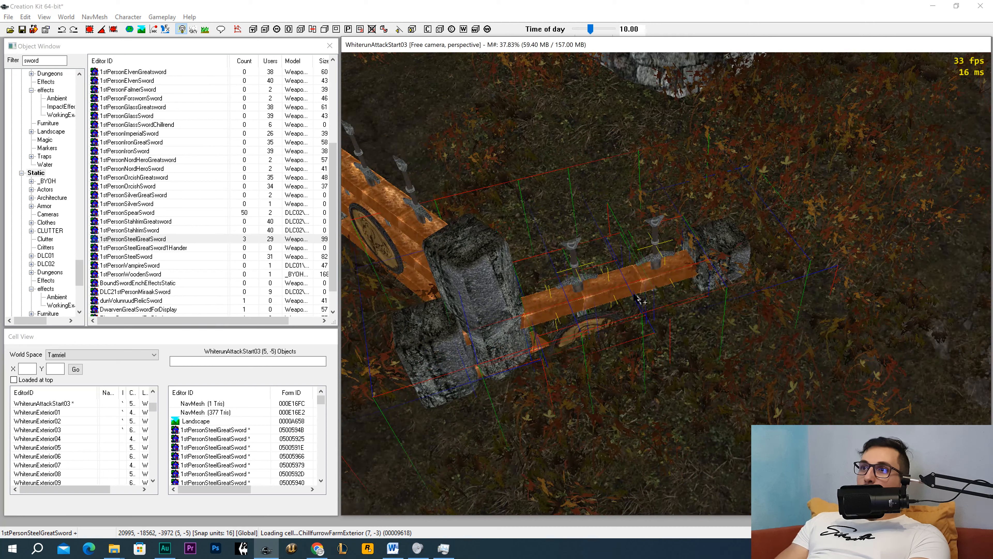
# Step: Move the pasted corner section to the fourth section's end pillar and raise it along Z until all three rails clear the ground
pyautogui.moveTo(641, 272); pyautogui.dragTo(698, 149)
pyautogui.press('z')
pyautogui.press('z')
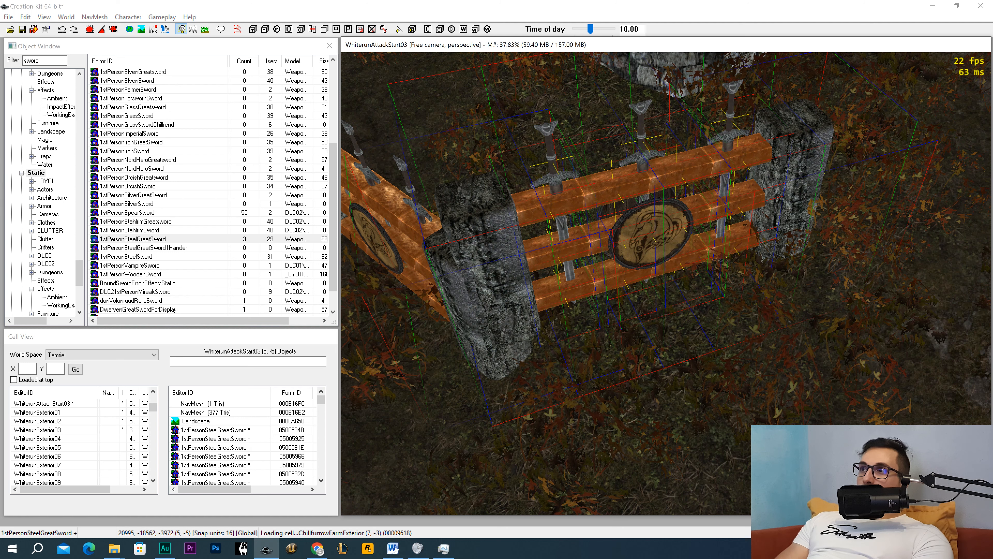
# Step: Fit the corner section's stone pillar into the fourth section's end pillar so they form one joined corner post
pyautogui.keyDown('shift'); pyautogui.moveTo(666, 188); pyautogui.dragTo(671, 217, button='middle'); pyautogui.keyUp('shift')
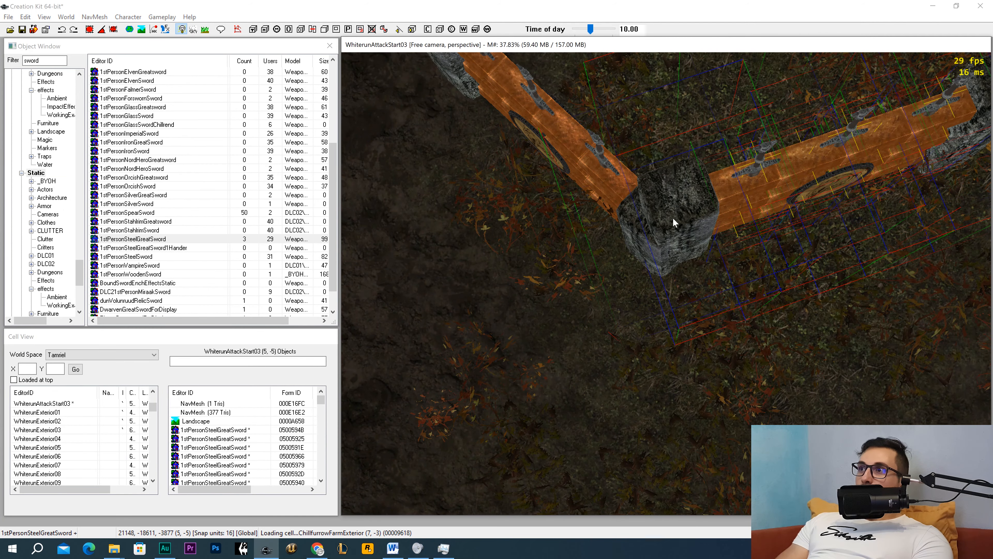
pyautogui.moveTo(671, 213)
pyautogui.mouseDown()
pyautogui.moveTo(719, 221)
pyautogui.moveTo(683, 208)
pyautogui.mouseUp()
pyautogui.scroll(1, 683, 203)
pyautogui.scroll(3, 683, 204)
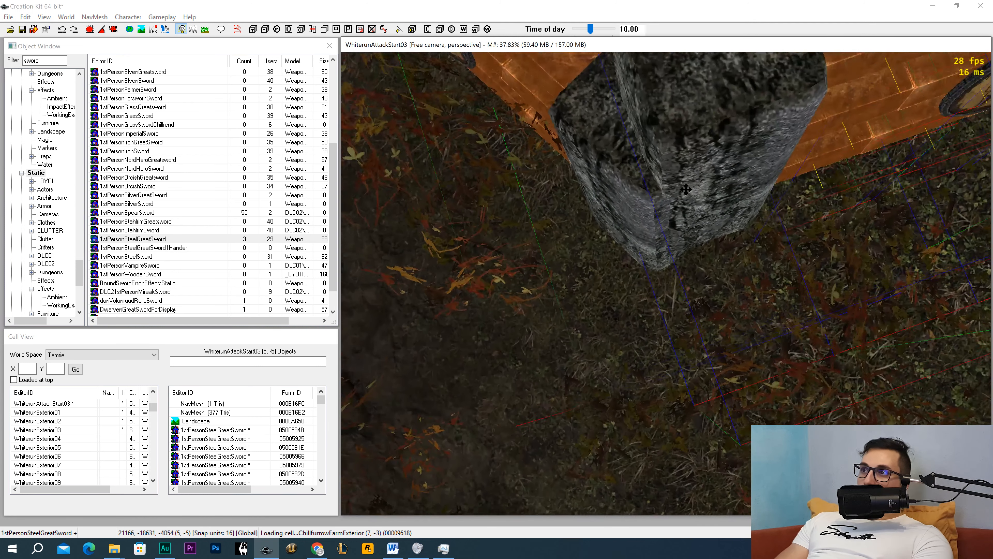
pyautogui.moveTo(685, 197)
pyautogui.keyDown('shift'); pyautogui.mouseDown(button='middle')
pyautogui.moveTo(670, 196)
pyautogui.moveTo(671, 214)
pyautogui.moveTo(668, 180)
pyautogui.moveTo(671, 196)
pyautogui.mouseUp(button='middle'); pyautogui.keyUp('shift')
pyautogui.moveTo(671, 197); pyautogui.dragTo(668, 221)
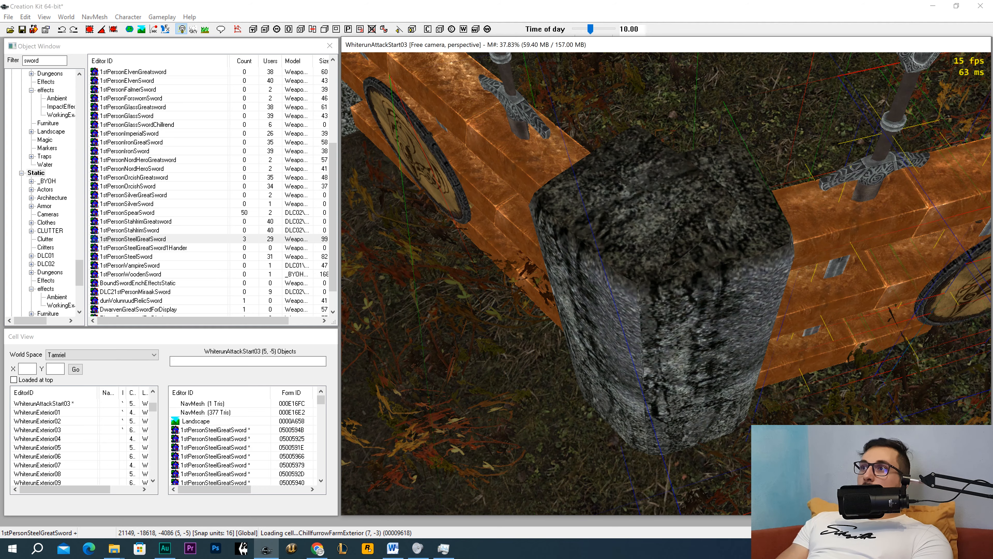
# Step: Inspect the finished fence line and select an upper corundum ingot rail on one section for adding a collision cube
pyautogui.keyDown('shift'); pyautogui.moveTo(668, 221); pyautogui.dragTo(767, 269, button='middle'); pyautogui.keyUp('shift')
pyautogui.scroll(-5, 666, 244)
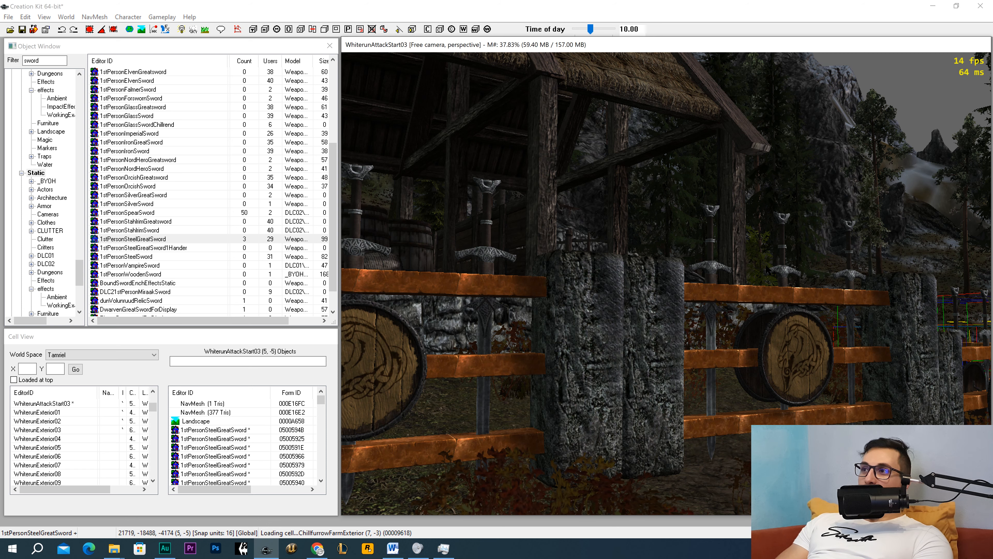
pyautogui.scroll(-5, 728, 242)
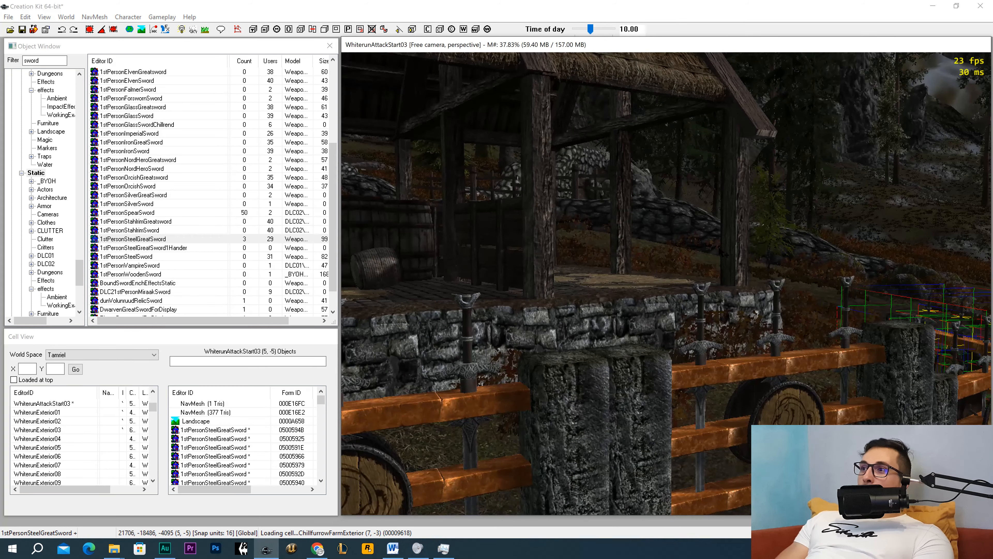
pyautogui.click(887, 366)
pyautogui.keyDown('shift'); pyautogui.moveTo(887, 366); pyautogui.dragTo(881, 377, button='middle'); pyautogui.keyUp('shift')
pyautogui.scroll(5, 871, 364)
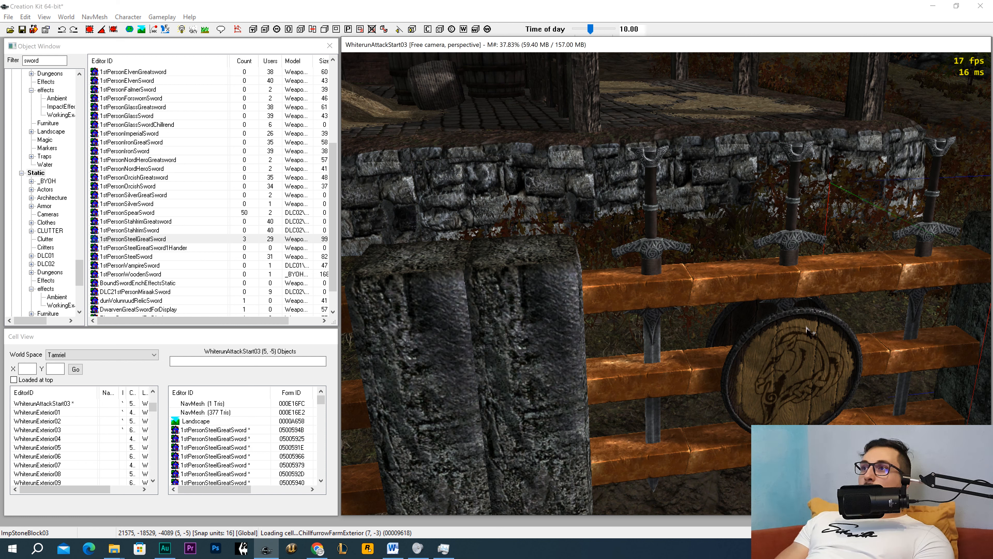
pyautogui.click(745, 280)
pyautogui.press('shift')
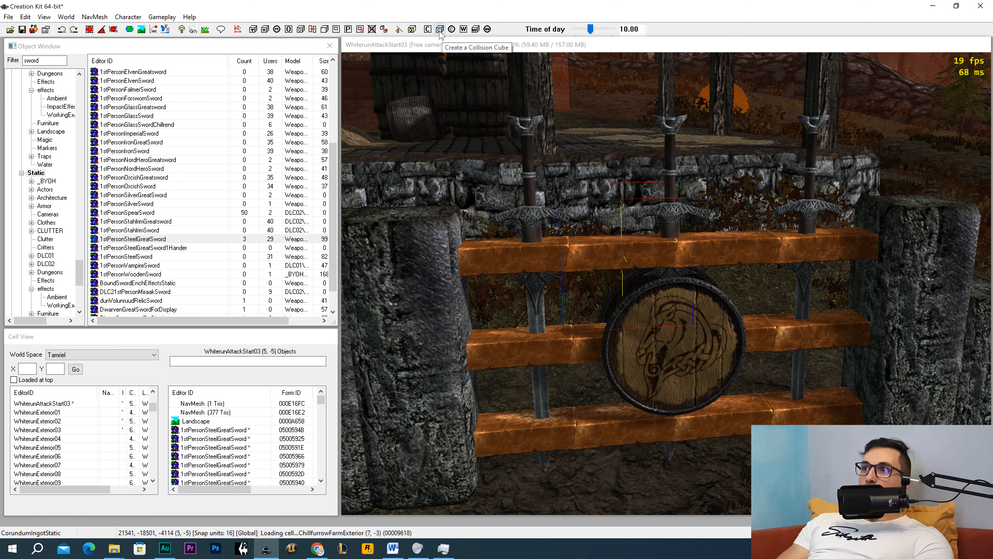